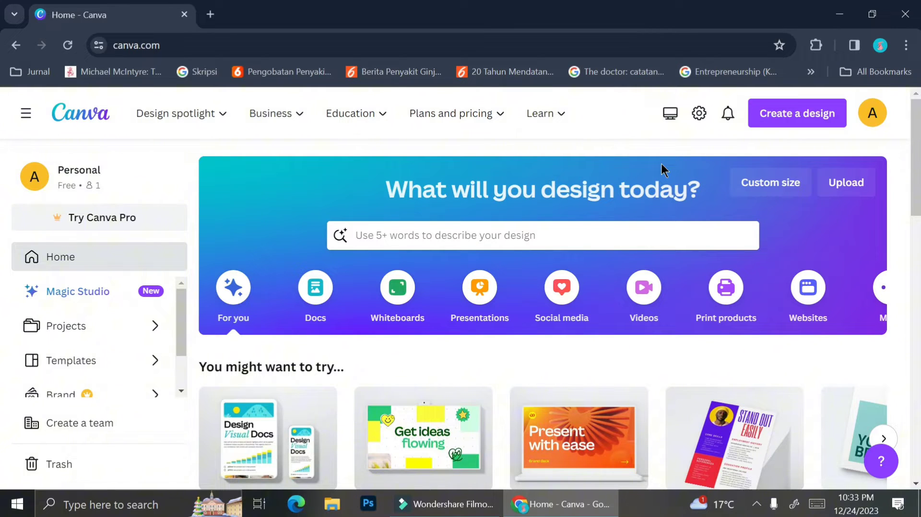
Switch the home page to the Videos category and scroll through its video formats, including 1920 × 1080 Video.
{"action": "scroll", "coordinate": [661, 163], "scroll_direction": "down", "scroll_amount": 1}
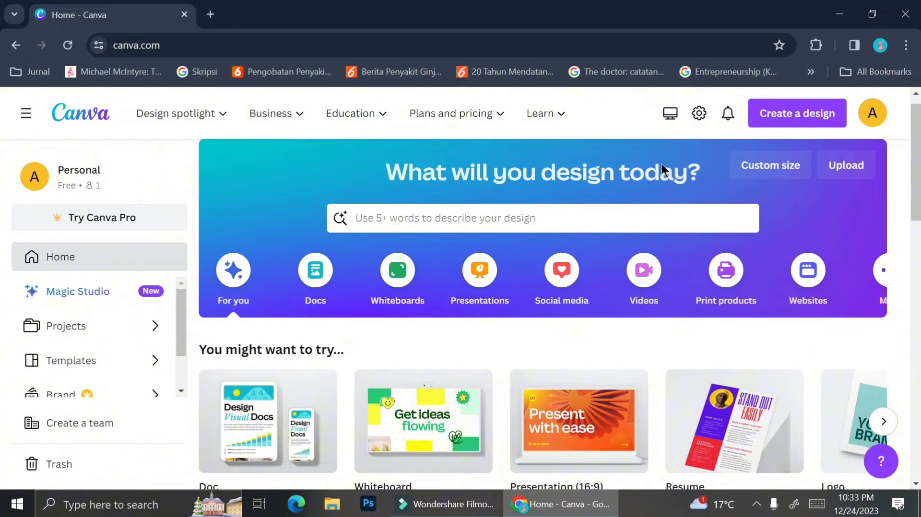
{"action": "scroll", "coordinate": [755, 373], "scroll_direction": "down", "scroll_amount": 3}
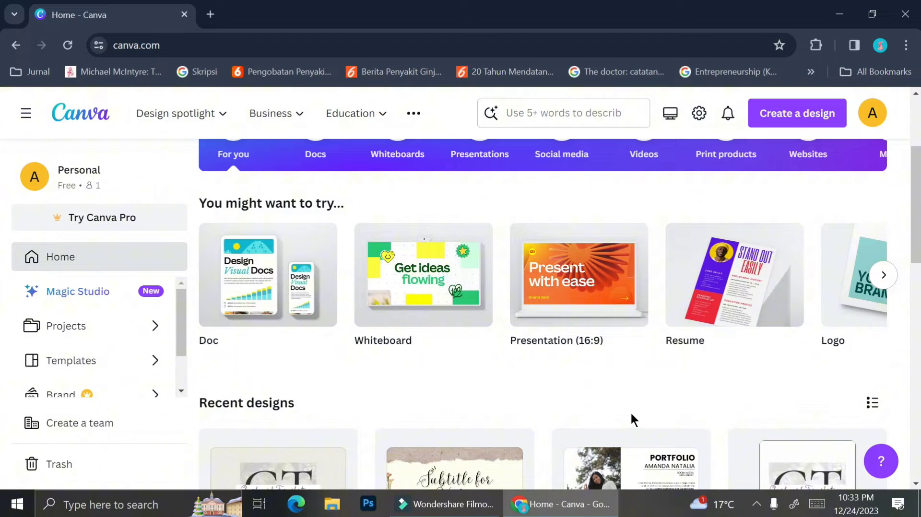
{"action": "scroll", "coordinate": [632, 420], "scroll_direction": "up", "scroll_amount": 3}
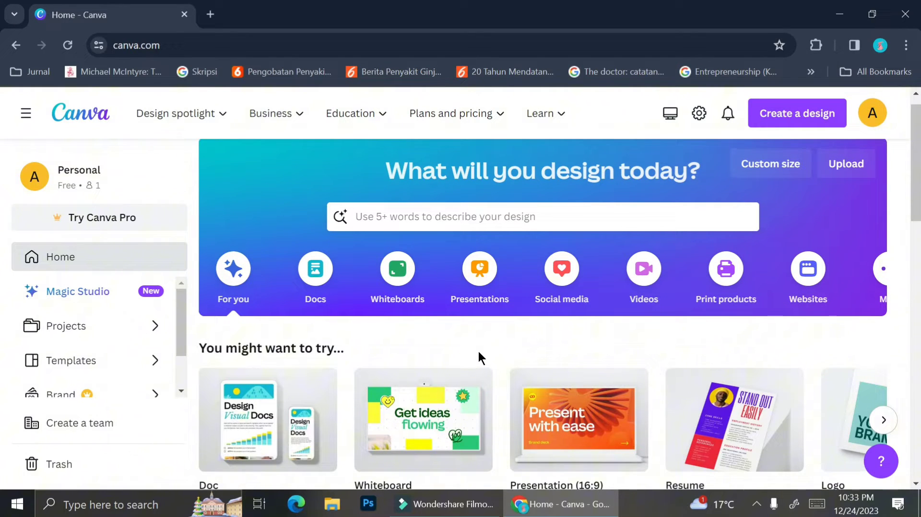
{"action": "scroll", "coordinate": [478, 356], "scroll_direction": "up", "scroll_amount": 1}
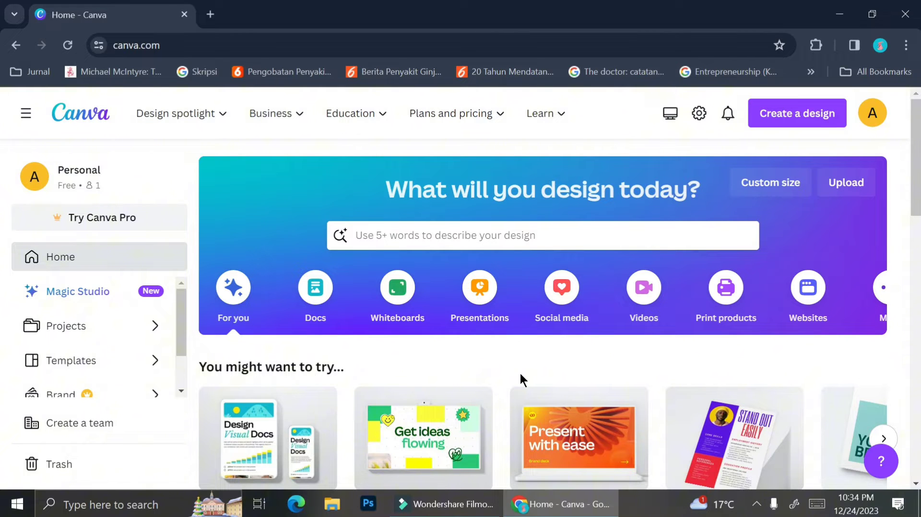
{"action": "scroll", "coordinate": [519, 372], "scroll_direction": "down", "scroll_amount": 1}
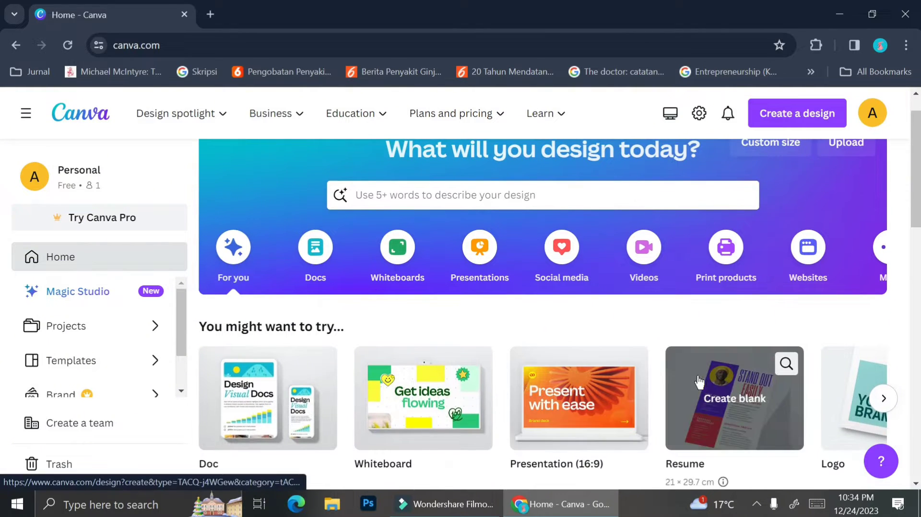
{"action": "scroll", "coordinate": [700, 382], "scroll_direction": "right", "scroll_amount": 3}
{"action": "scroll", "coordinate": [699, 382], "scroll_direction": "right", "scroll_amount": 6}
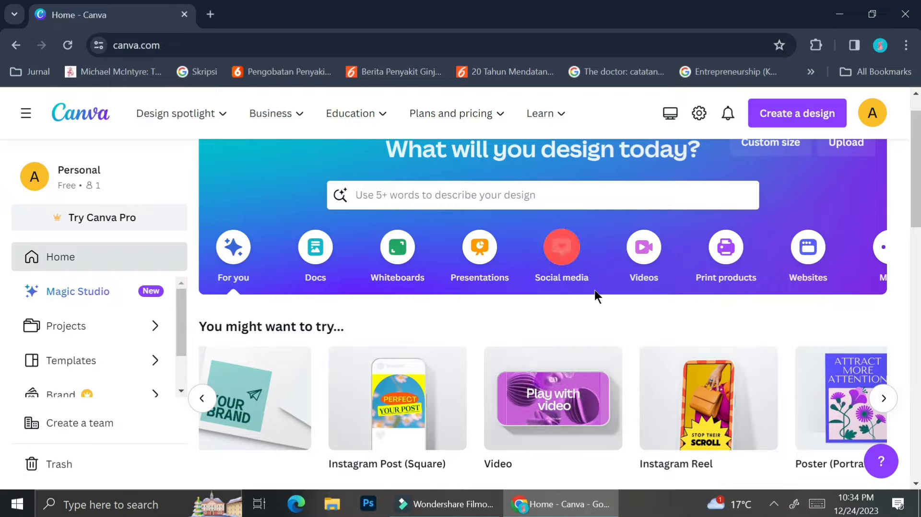
{"action": "left_click", "coordinate": [644, 257]}
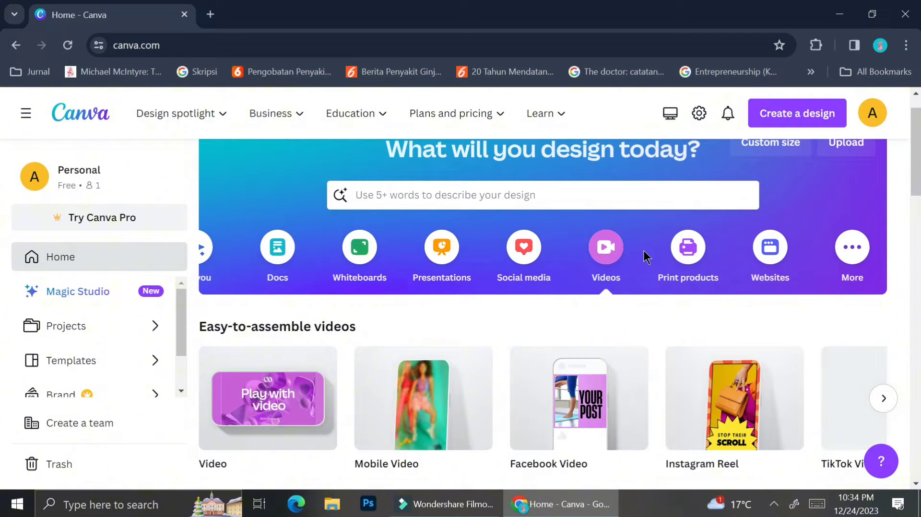
{"action": "scroll", "coordinate": [612, 358], "scroll_direction": "down", "scroll_amount": 3}
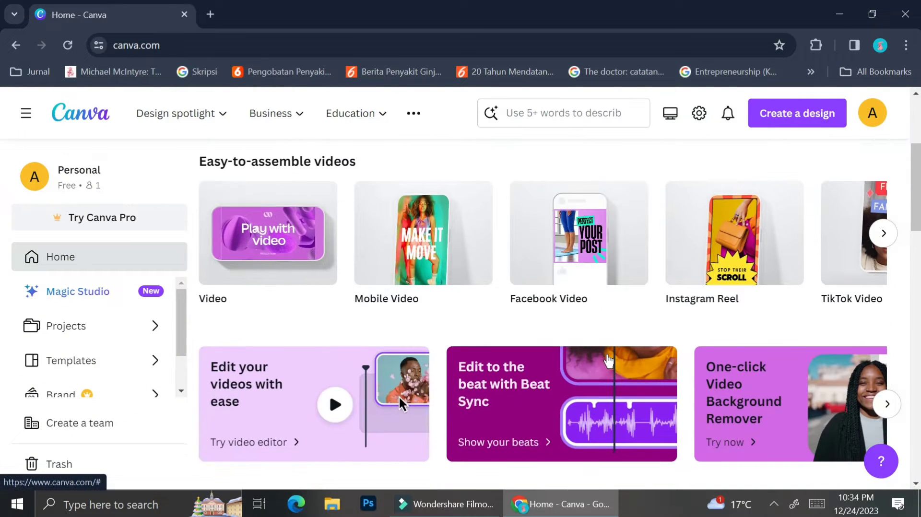
{"action": "scroll", "coordinate": [607, 358], "scroll_direction": "down", "scroll_amount": 2}
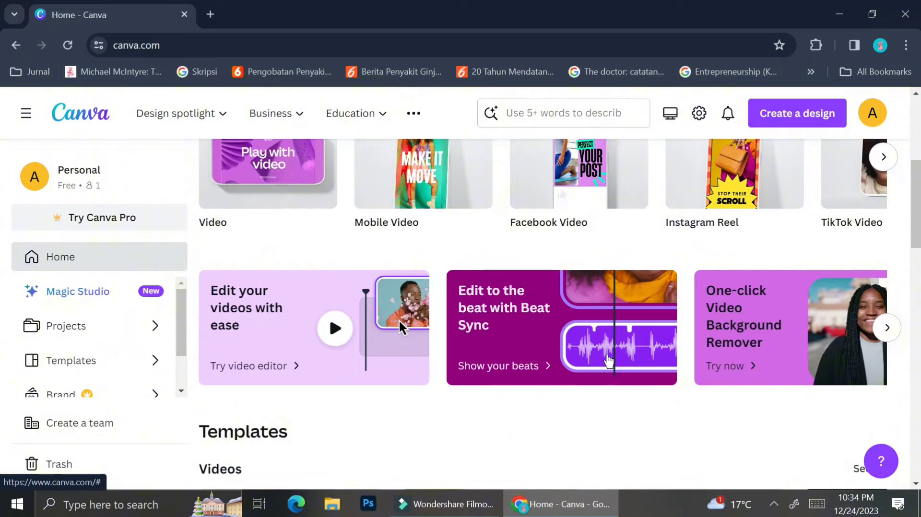
{"action": "scroll", "coordinate": [529, 408], "scroll_direction": "down", "scroll_amount": 3}
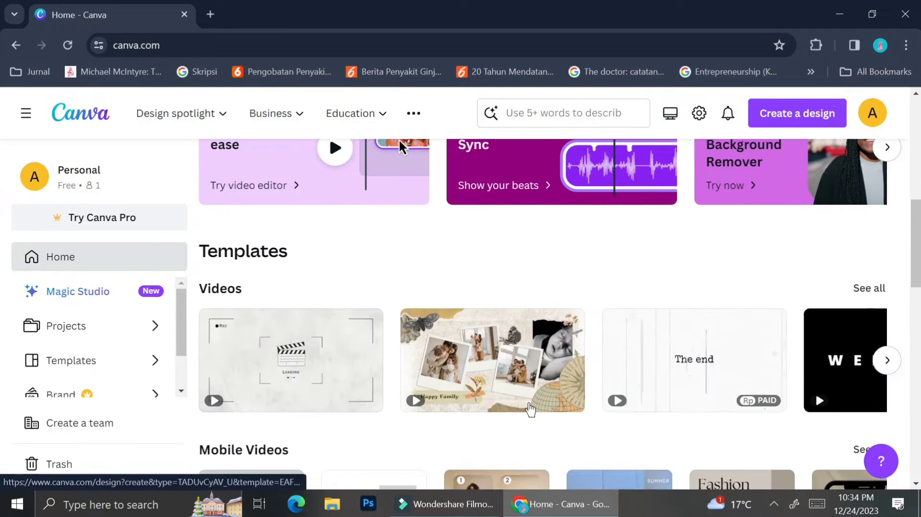
{"action": "scroll", "coordinate": [529, 409], "scroll_direction": "up", "scroll_amount": 7}
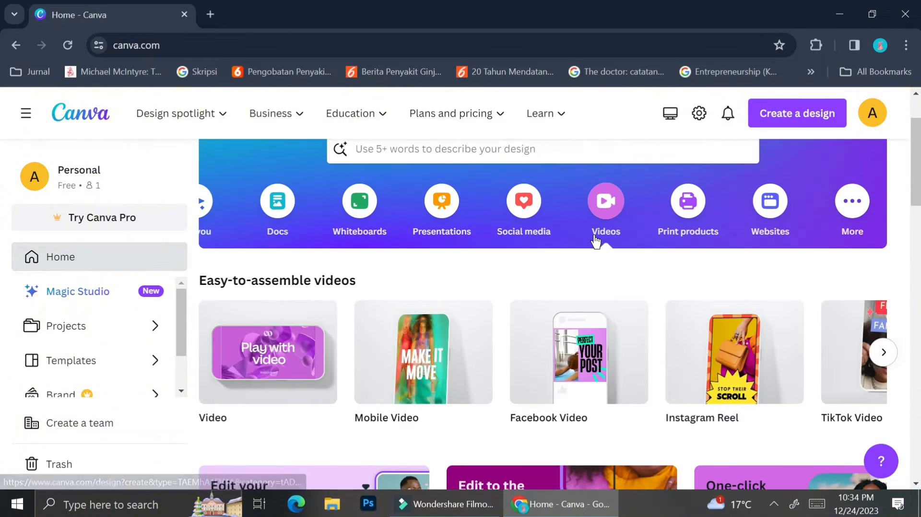
Start a blank 1920 × 1080 video design.
{"action": "mouse_move", "coordinate": [220, 369]}
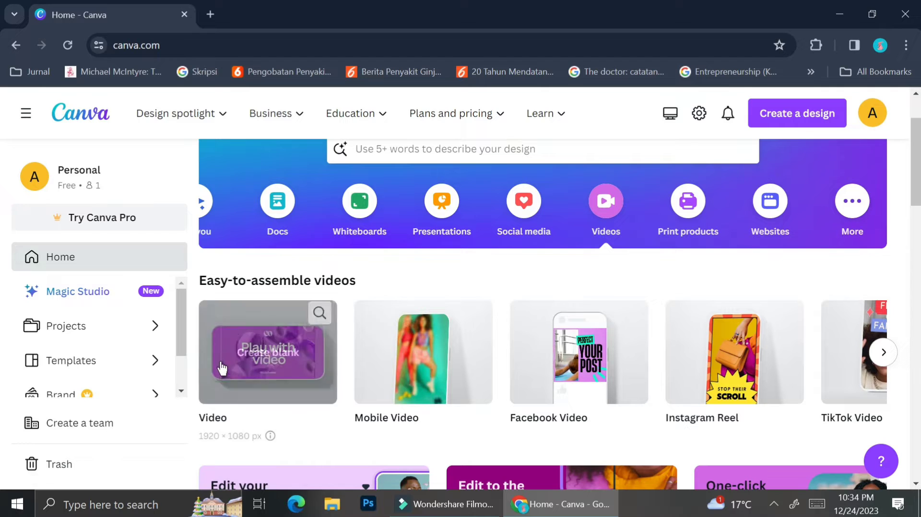
{"action": "left_click", "coordinate": [252, 357]}
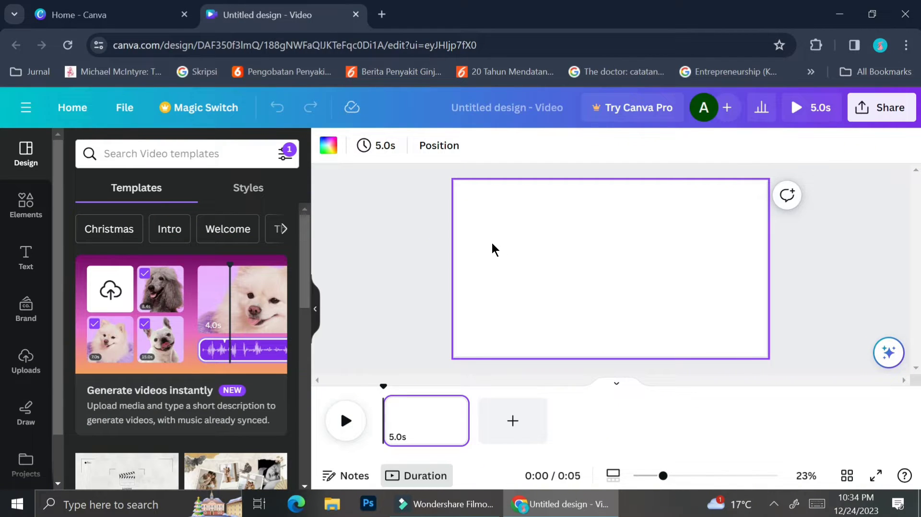
{"action": "left_click", "coordinate": [810, 290]}
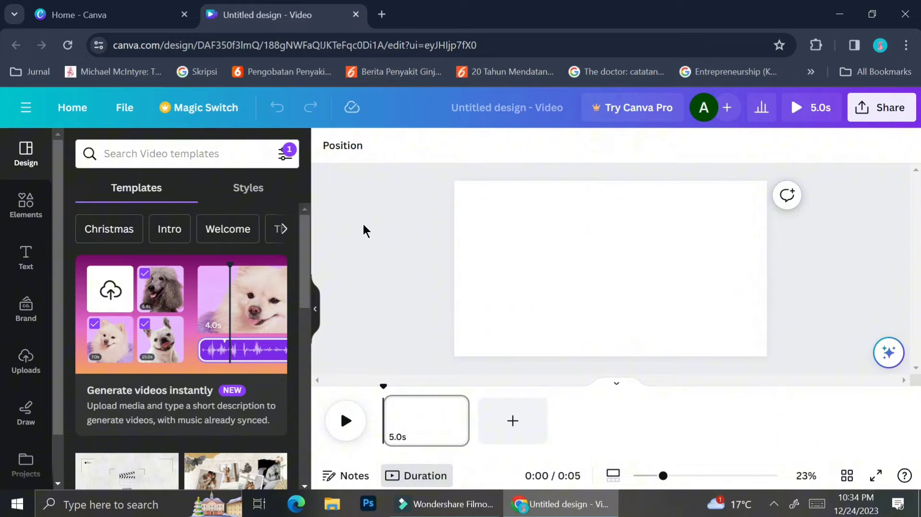
Set the page background to black from the default colours.
{"action": "left_click", "coordinate": [513, 215]}
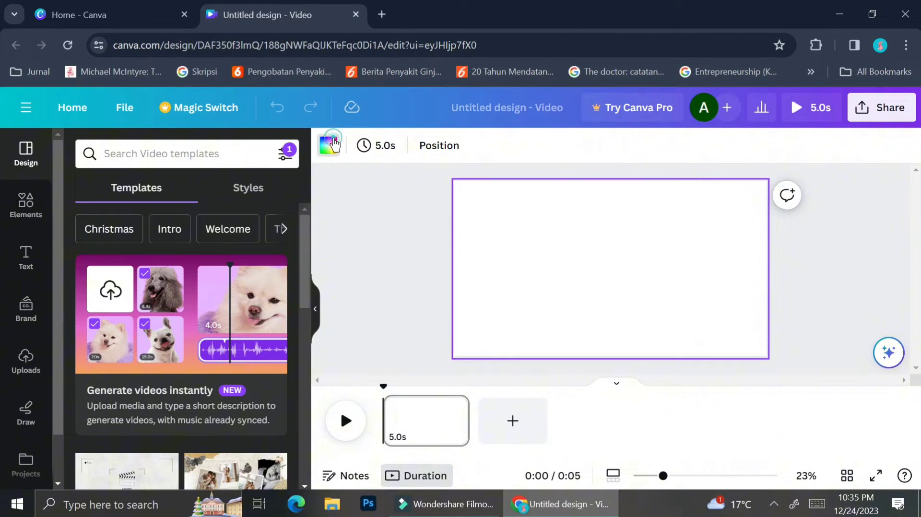
{"action": "left_click", "coordinate": [331, 145]}
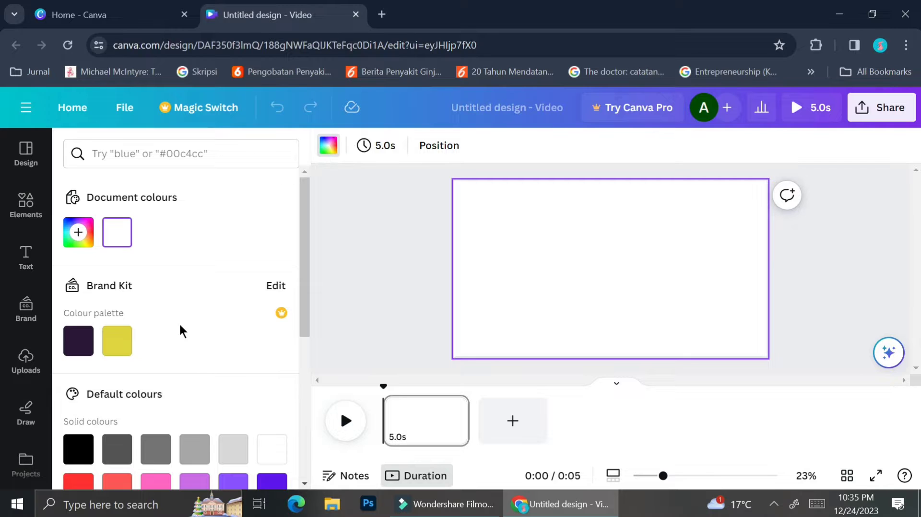
{"action": "scroll", "coordinate": [200, 304], "scroll_direction": "down", "scroll_amount": 2}
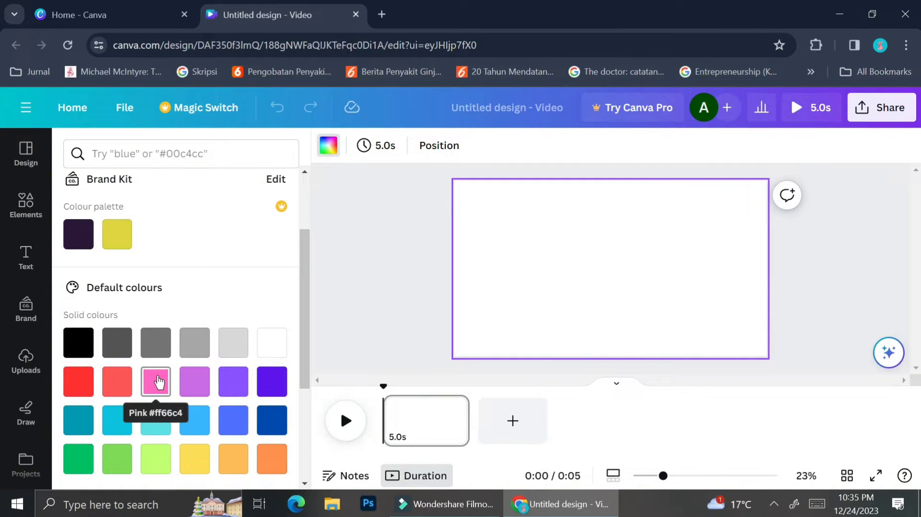
{"action": "left_click", "coordinate": [156, 381]}
{"action": "left_click", "coordinate": [78, 343]}
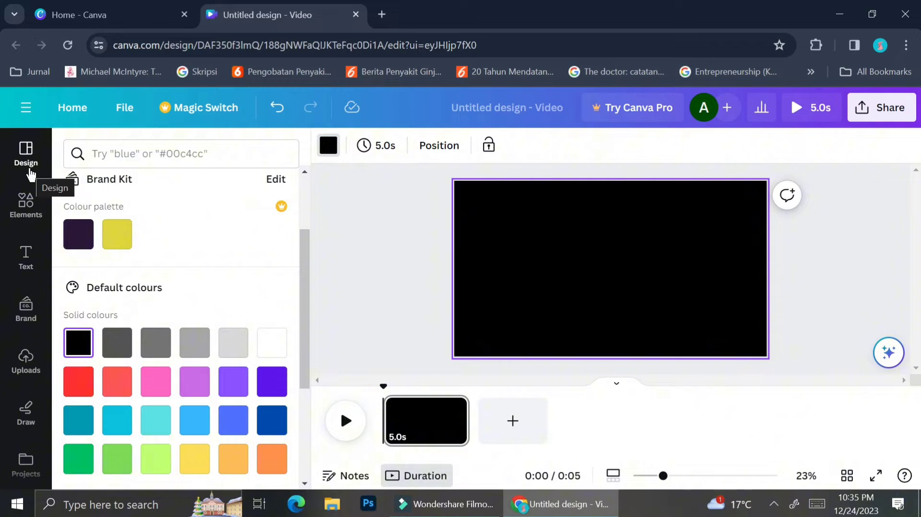
{"action": "left_click", "coordinate": [29, 172]}
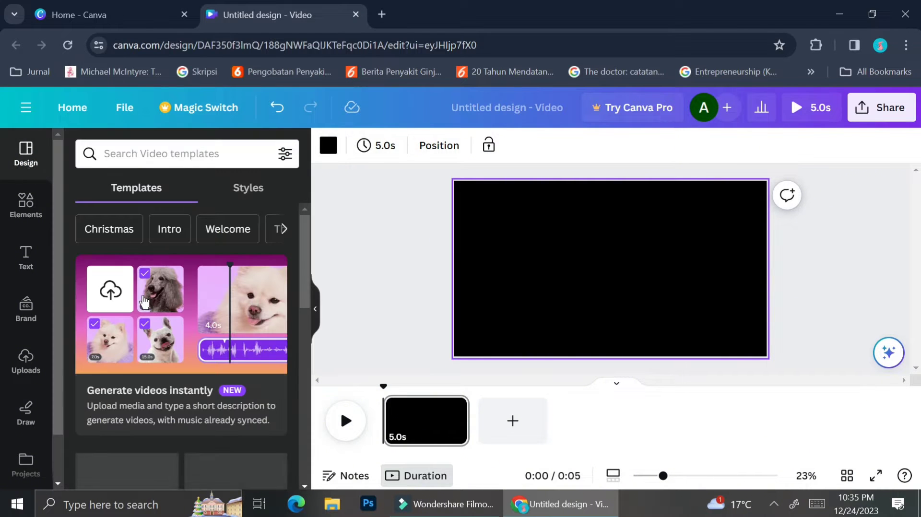
Browse the Background video templates.
{"action": "scroll", "coordinate": [144, 302], "scroll_direction": "down", "scroll_amount": 5}
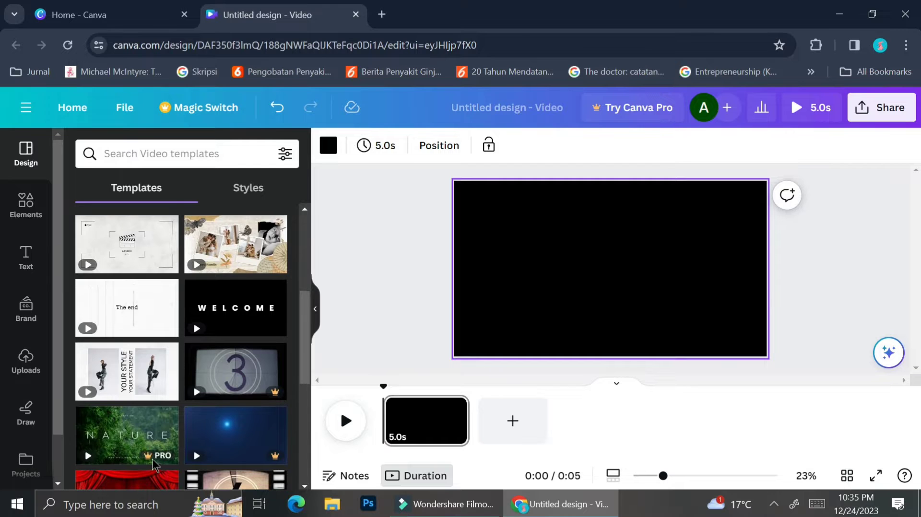
{"action": "scroll", "coordinate": [153, 463], "scroll_direction": "down", "scroll_amount": 2}
{"action": "scroll", "coordinate": [154, 432], "scroll_direction": "up", "scroll_amount": 7}
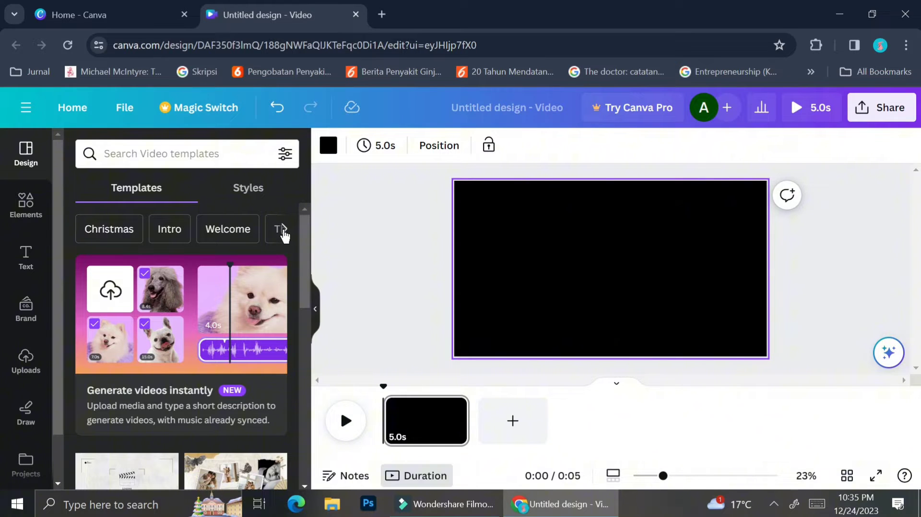
{"action": "left_click", "coordinate": [283, 231]}
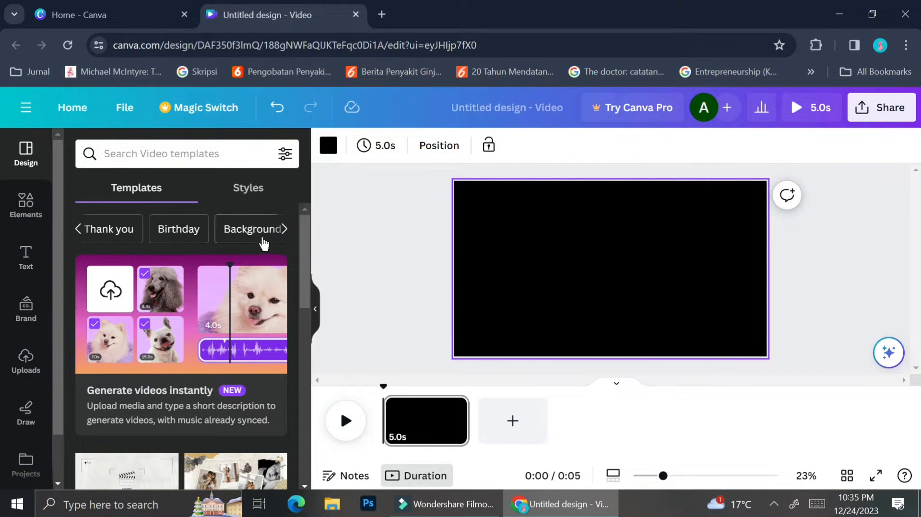
{"action": "left_click", "coordinate": [265, 232]}
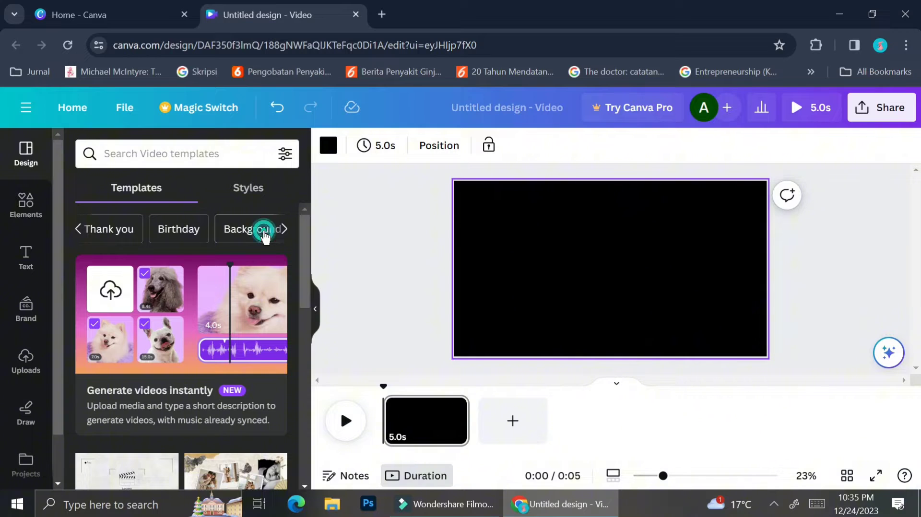
{"action": "scroll", "coordinate": [196, 329], "scroll_direction": "down", "scroll_amount": 5}
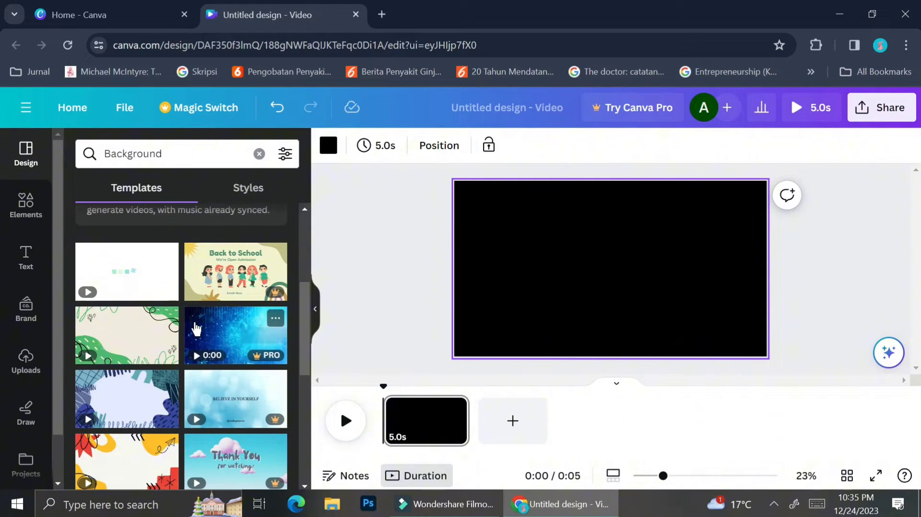
{"action": "scroll", "coordinate": [195, 325], "scroll_direction": "down", "scroll_amount": 2}
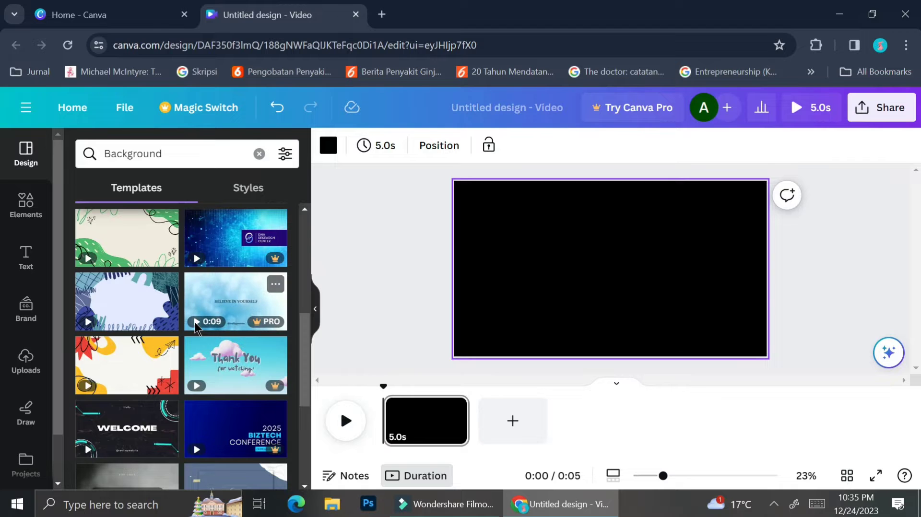
{"action": "scroll", "coordinate": [201, 391], "scroll_direction": "down", "scroll_amount": 2}
{"action": "scroll", "coordinate": [201, 392], "scroll_direction": "down", "scroll_amount": 3}
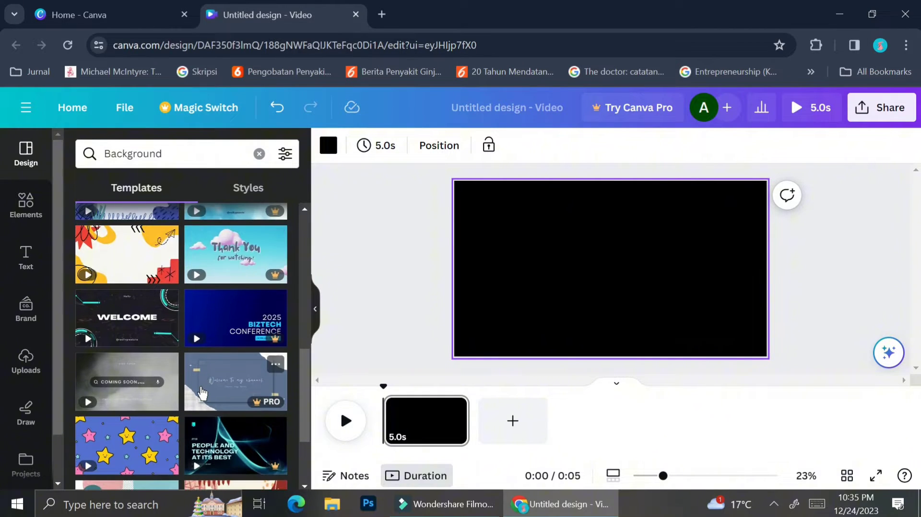
{"action": "scroll", "coordinate": [202, 393], "scroll_direction": "up", "scroll_amount": 4}
{"action": "scroll", "coordinate": [202, 393], "scroll_direction": "up", "scroll_amount": 5}
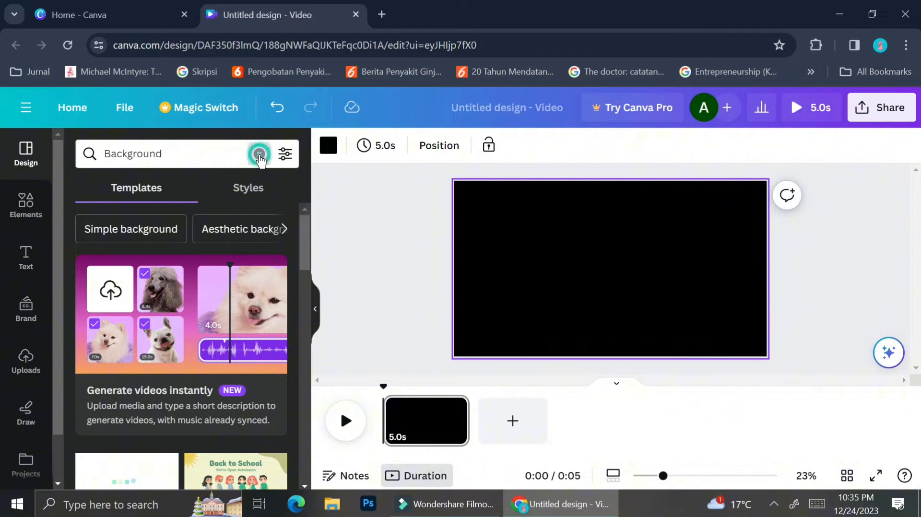
Search templates for 'Credits Videos', then change the search to 'cinematic video'.
{"action": "left_click", "coordinate": [259, 154]}
{"action": "type", "text": "credi"}
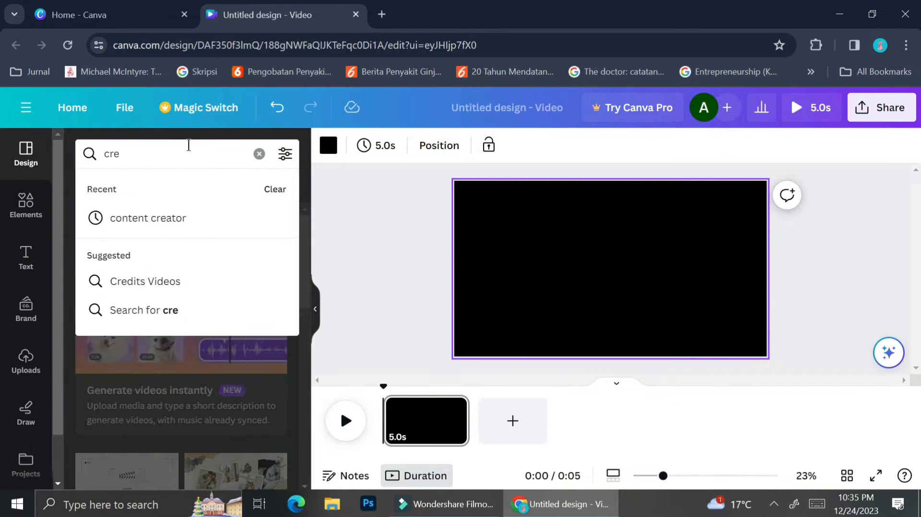
{"action": "left_click", "coordinate": [189, 211]}
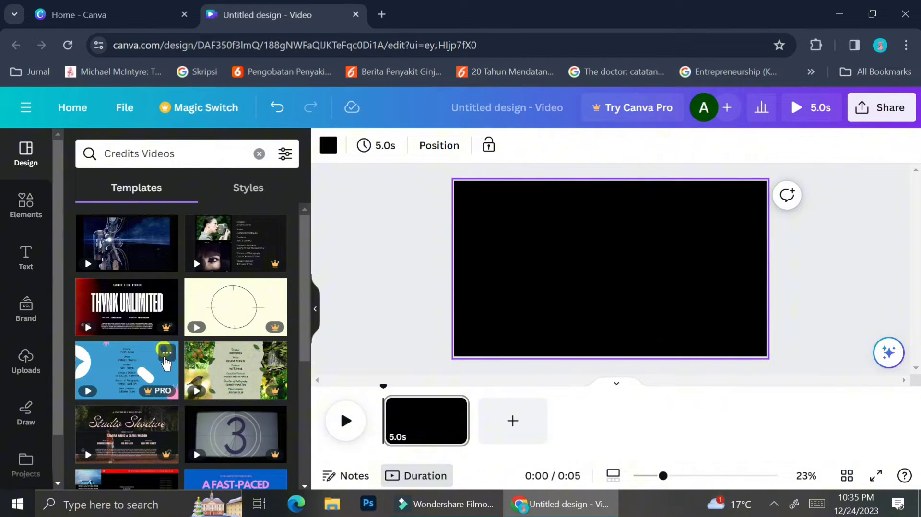
{"action": "scroll", "coordinate": [163, 362], "scroll_direction": "down", "scroll_amount": 4}
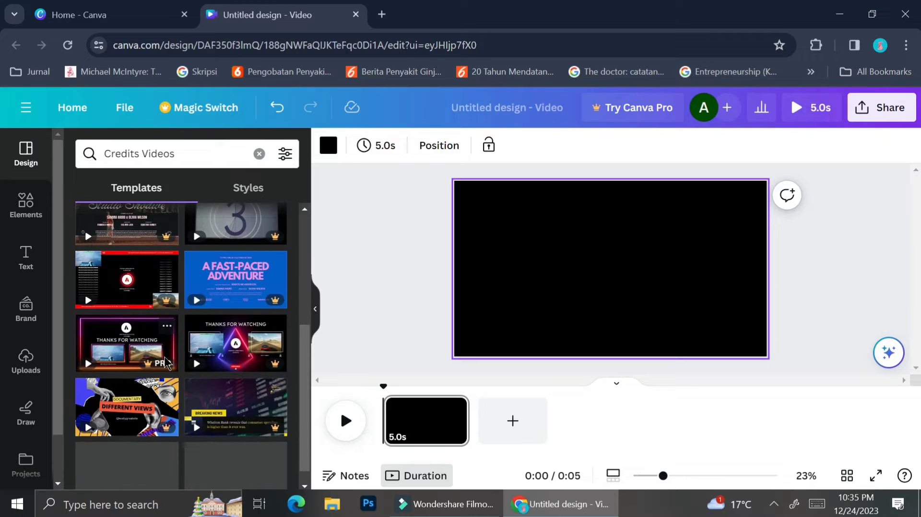
{"action": "scroll", "coordinate": [120, 422], "scroll_direction": "down", "scroll_amount": 1}
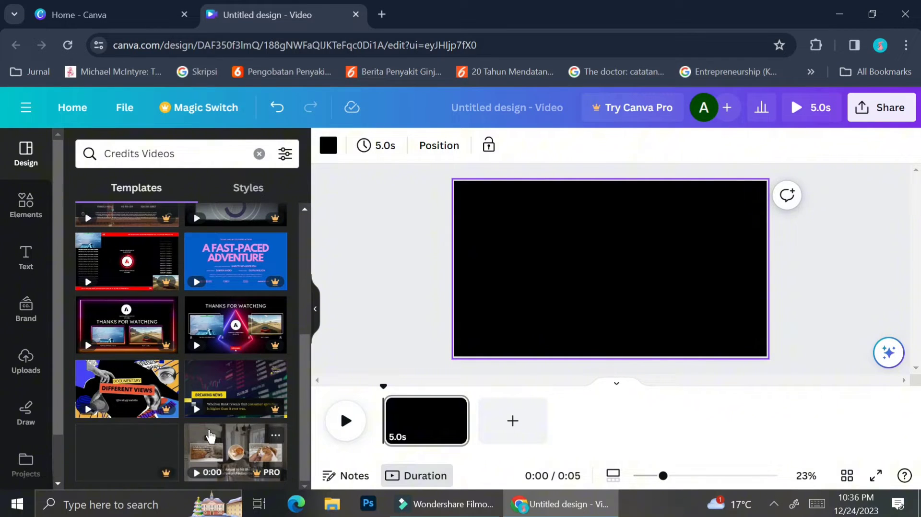
{"action": "scroll", "coordinate": [181, 319], "scroll_direction": "up", "scroll_amount": 5}
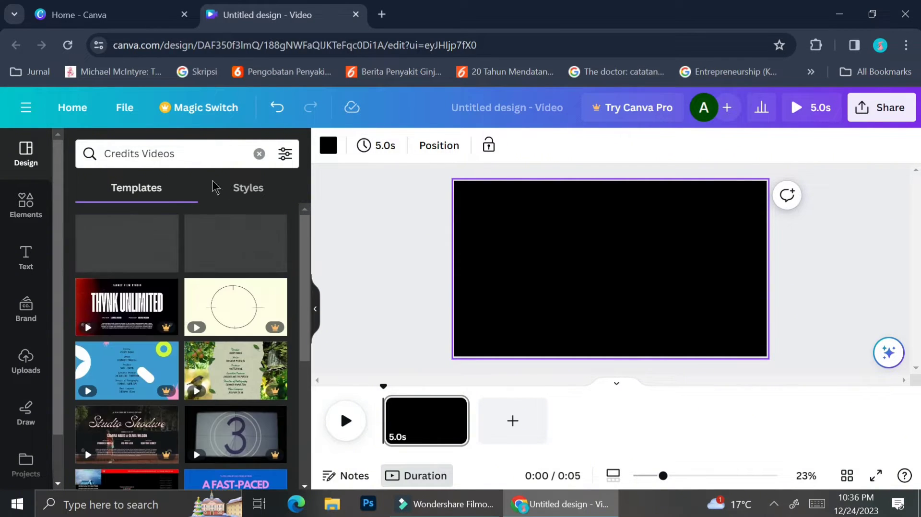
{"action": "left_click", "coordinate": [259, 154]}
{"action": "left_click", "coordinate": [158, 229]}
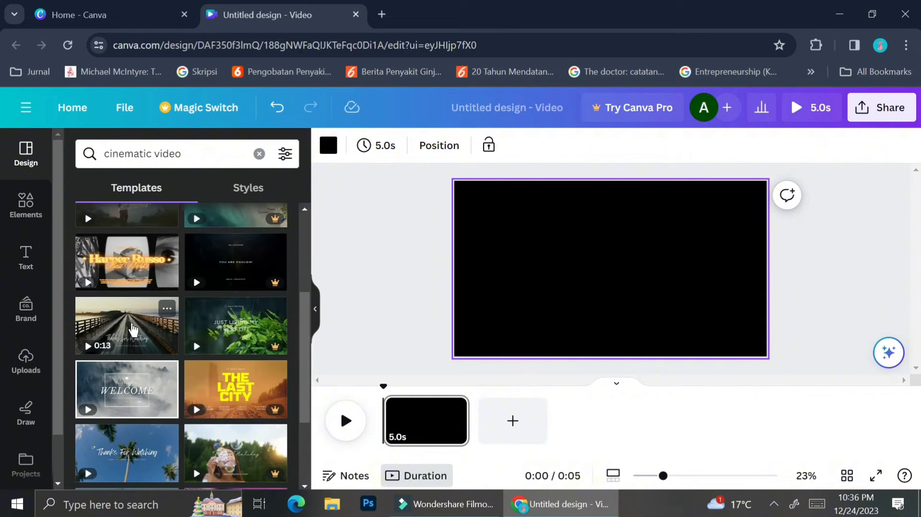
Apply the wooden bridge 'Thanks for Watching' template and delete its title and subtitle text.
{"action": "left_click", "coordinate": [140, 331]}
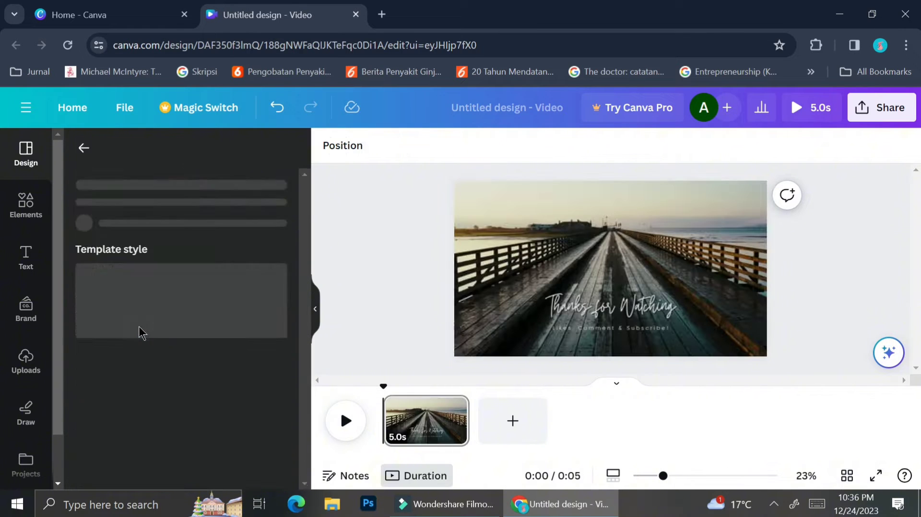
{"action": "left_click", "coordinate": [685, 337]}
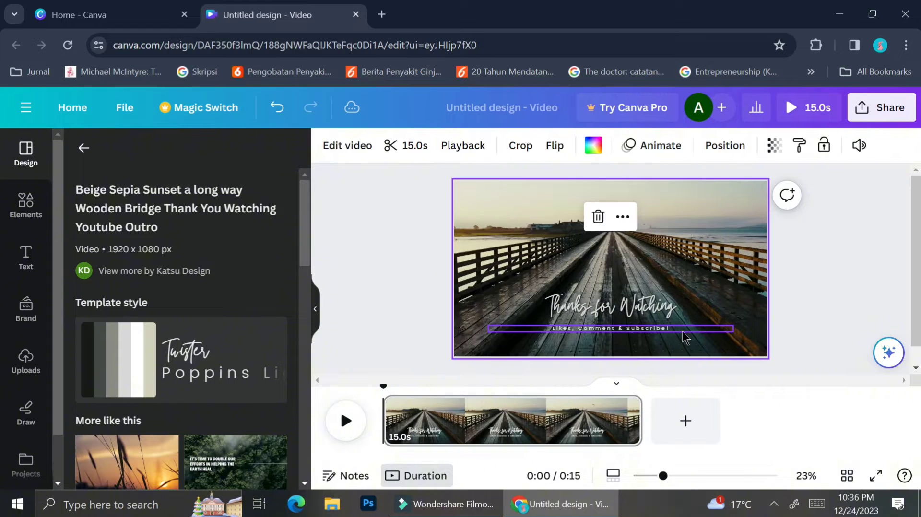
{"action": "left_click", "coordinate": [585, 308]}
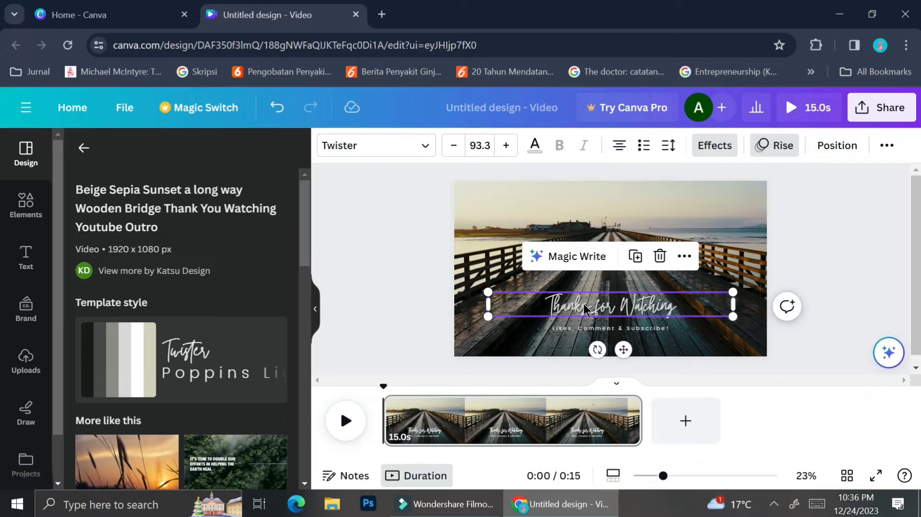
{"action": "key", "text": "Escape"}
{"action": "left_click", "coordinate": [589, 329]}
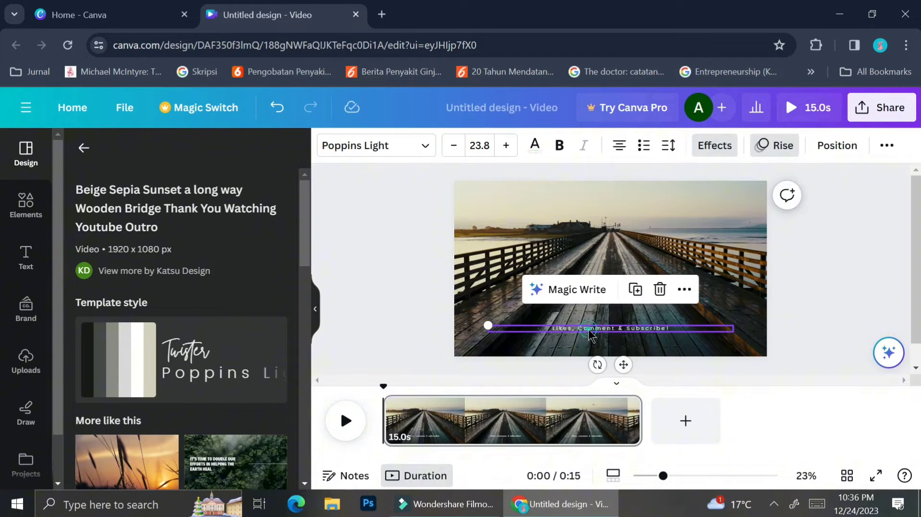
{"action": "key", "text": "Delete"}
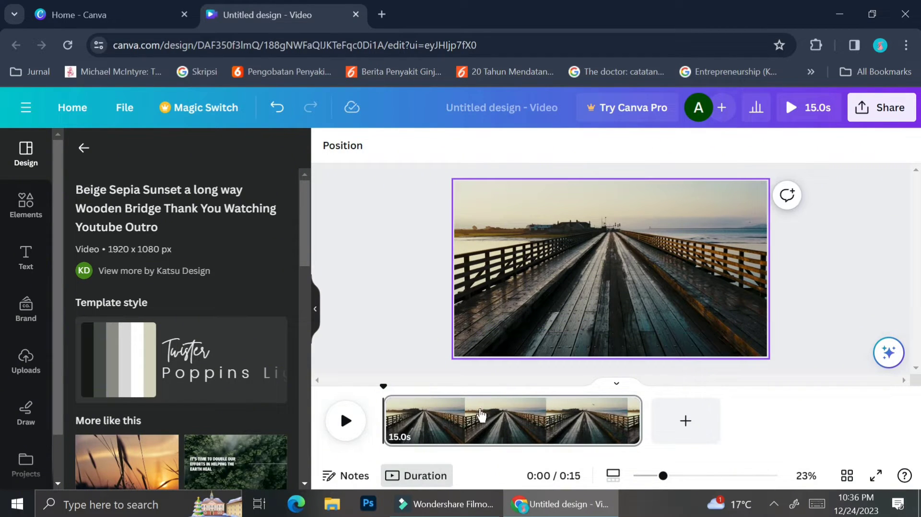
Trim the bridge video clip on the timeline to about half a second.
{"action": "key", "text": "Escape"}
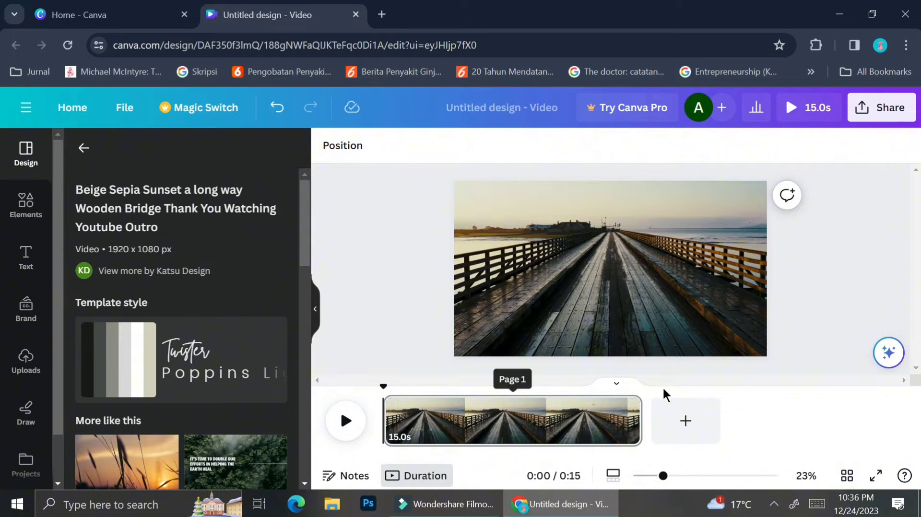
{"action": "left_click", "coordinate": [483, 414]}
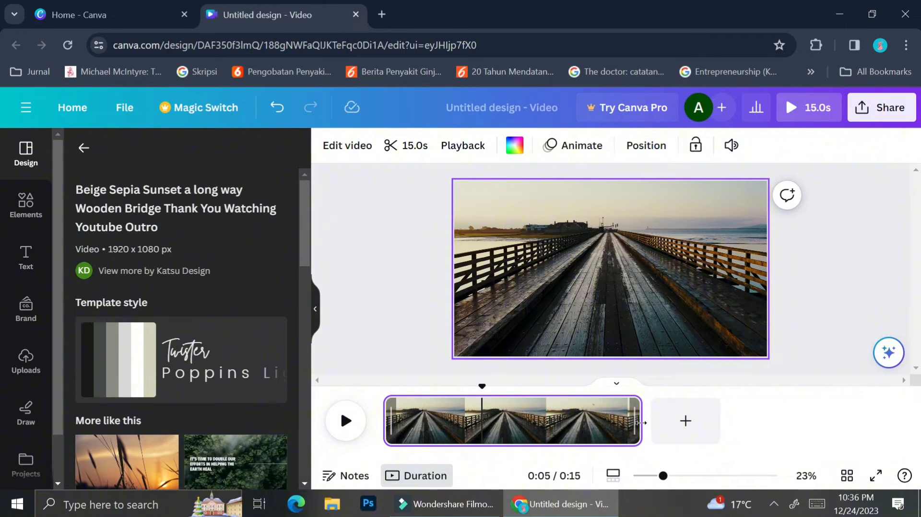
{"action": "left_click_drag", "start_coordinate": [638, 421], "coordinate": [390, 435]}
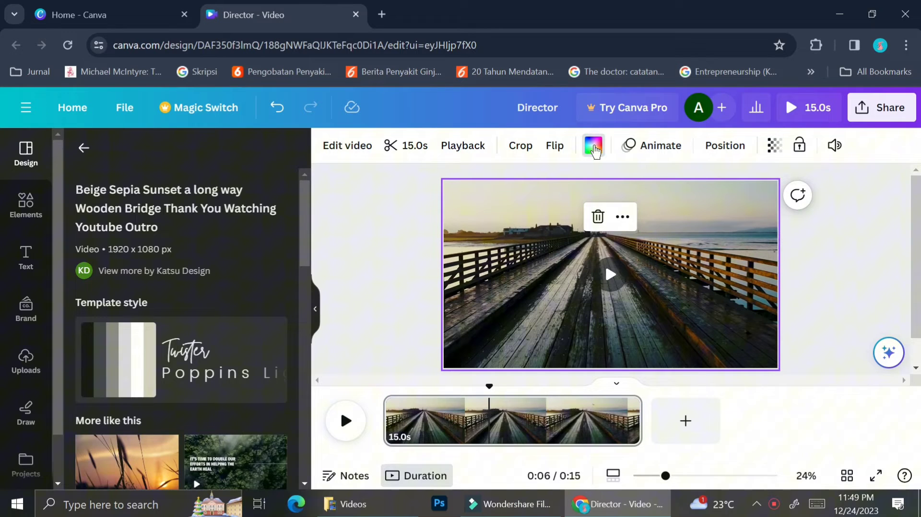
Set the page background colour to black.
{"action": "left_click", "coordinate": [593, 150]}
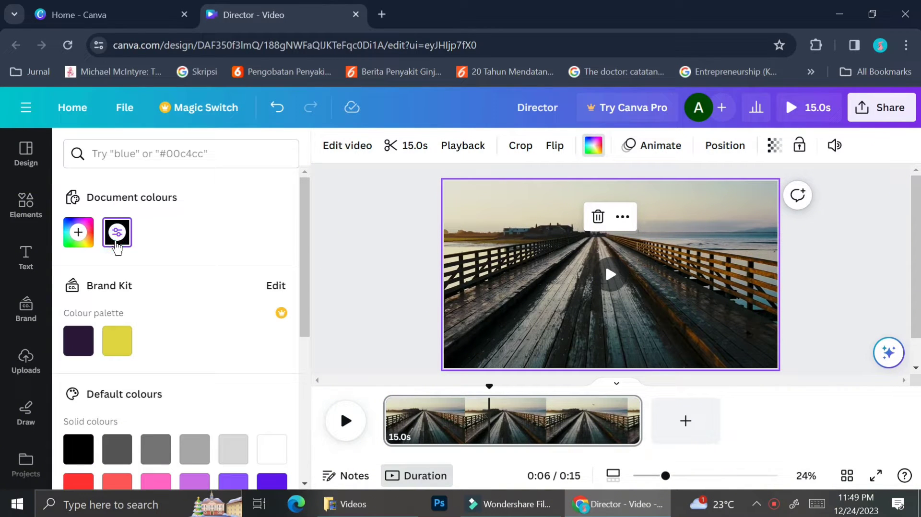
{"action": "left_click", "coordinate": [120, 244]}
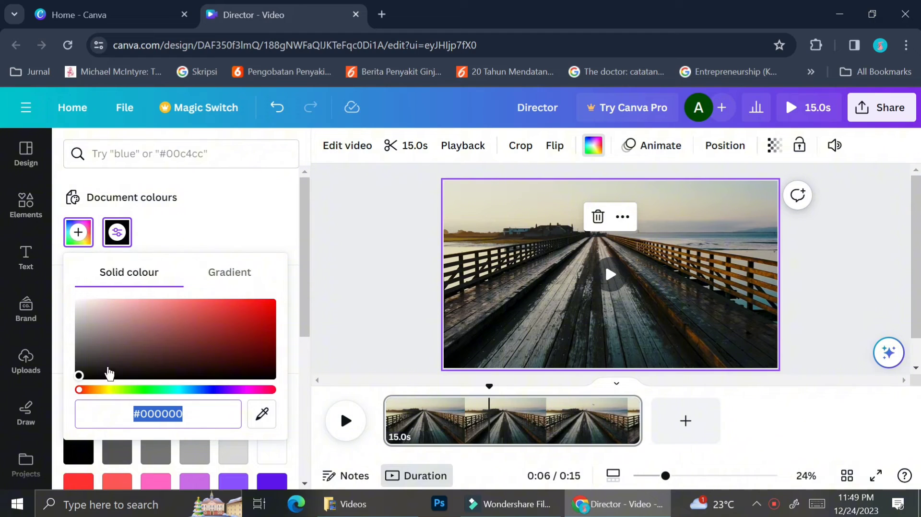
{"action": "left_click", "coordinate": [199, 213]}
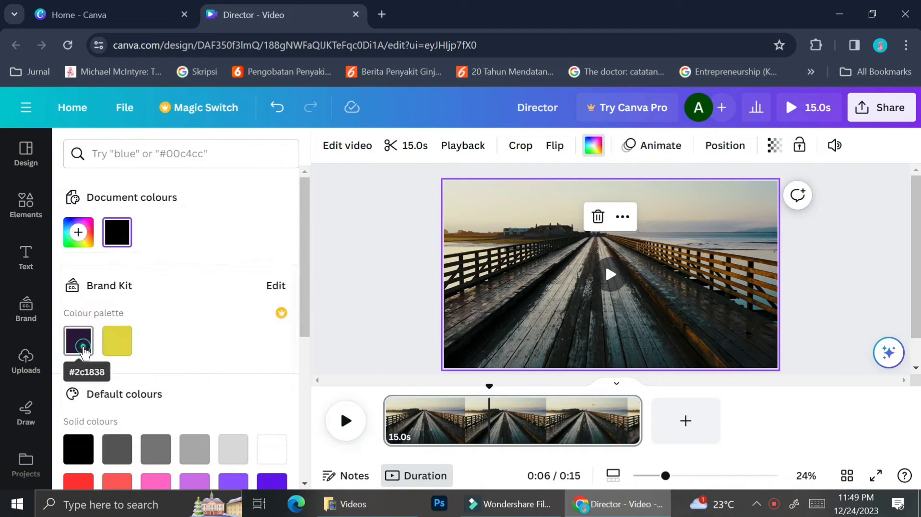
{"action": "left_click", "coordinate": [85, 351]}
{"action": "left_click", "coordinate": [117, 232]}
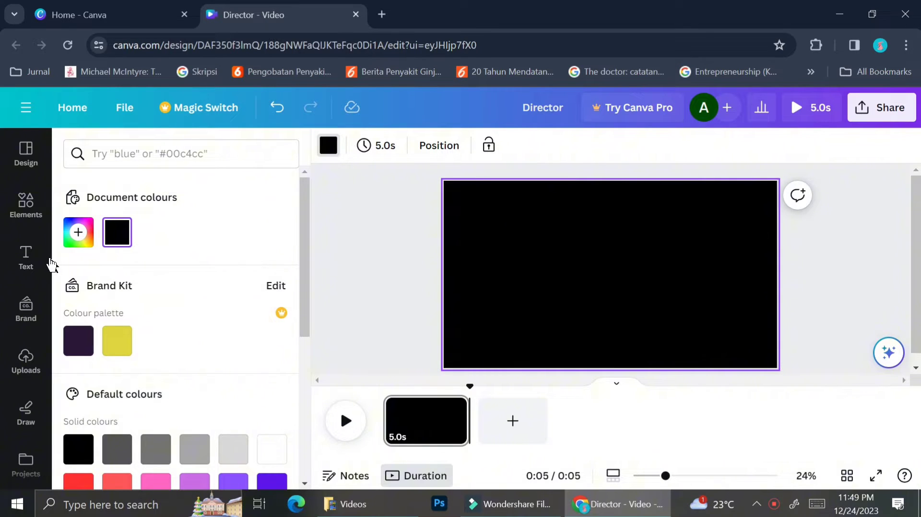
Add a 'Director' heading near the top of the page at font size 60.
{"action": "left_click", "coordinate": [32, 255]}
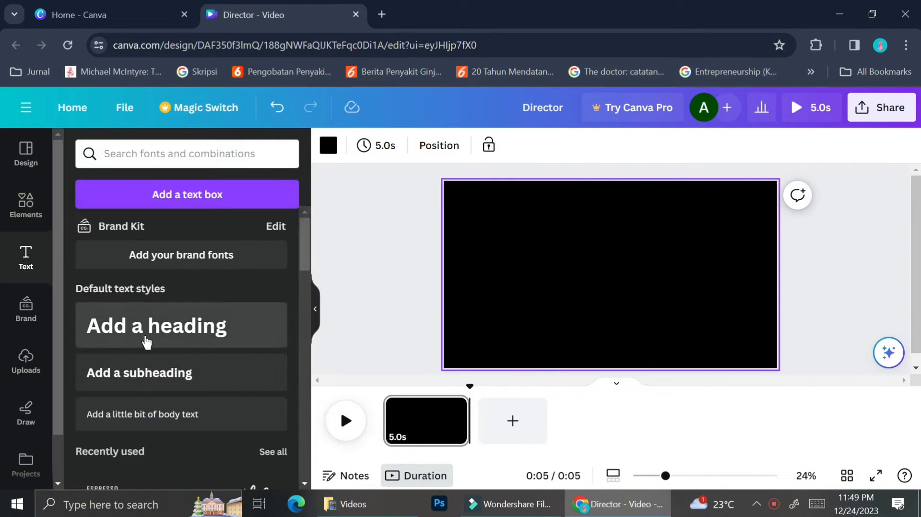
{"action": "left_click", "coordinate": [144, 338]}
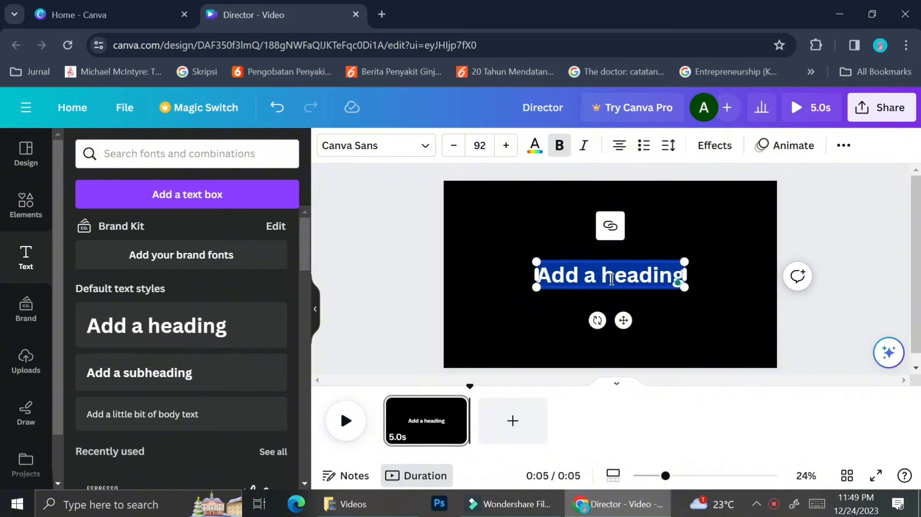
{"action": "left_click_drag", "start_coordinate": [625, 321], "coordinate": [629, 264]}
{"action": "type", "text": "Direc"}
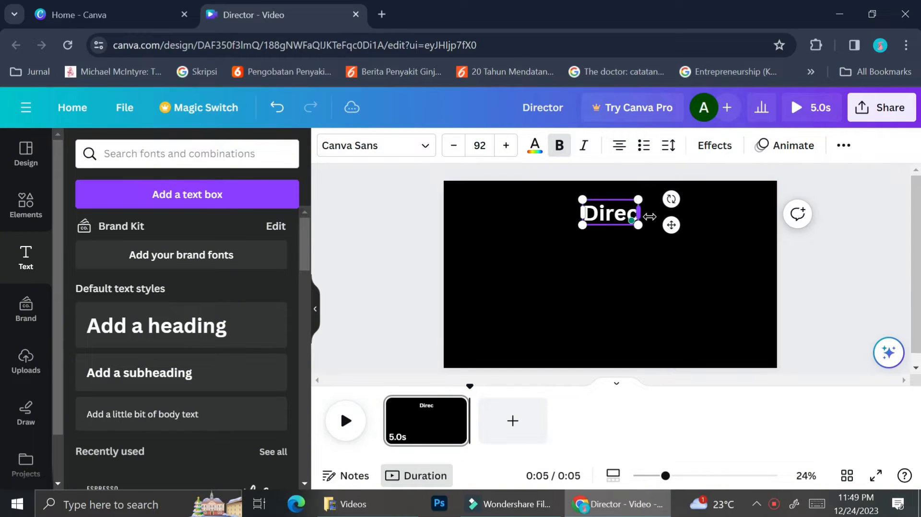
{"action": "key", "text": "BackSpace"}
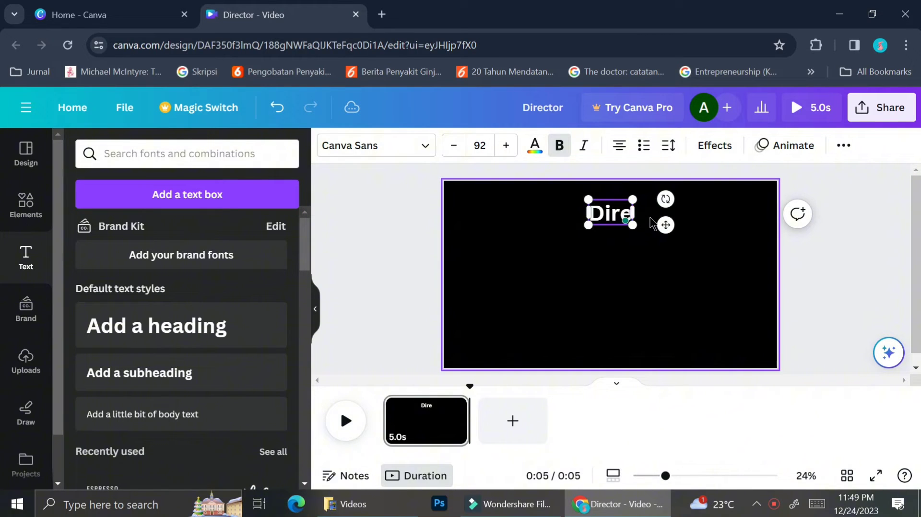
{"action": "type", "text": "ctor"}
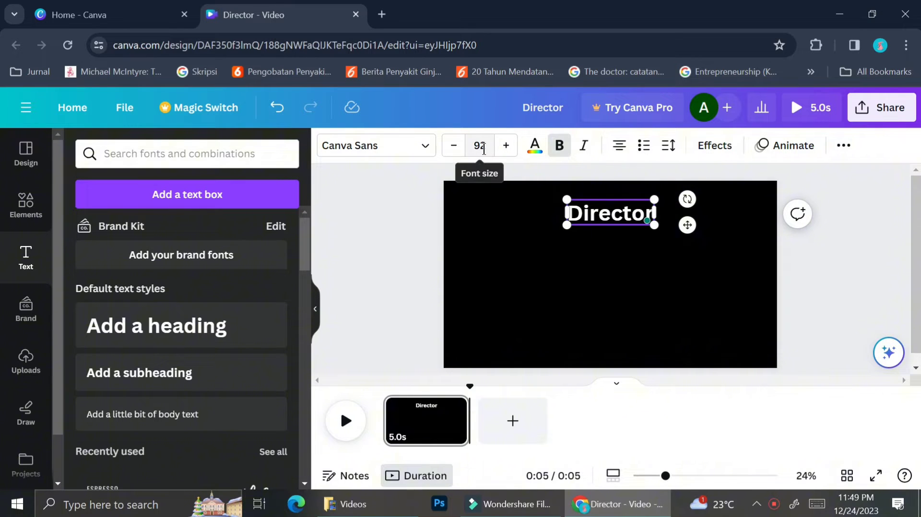
{"action": "left_click", "coordinate": [483, 146]}
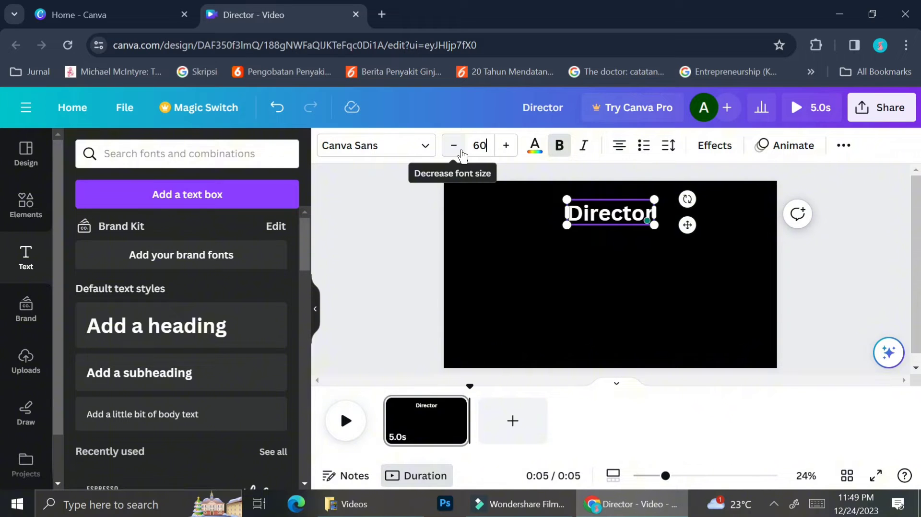
{"action": "left_click", "coordinate": [545, 295]}
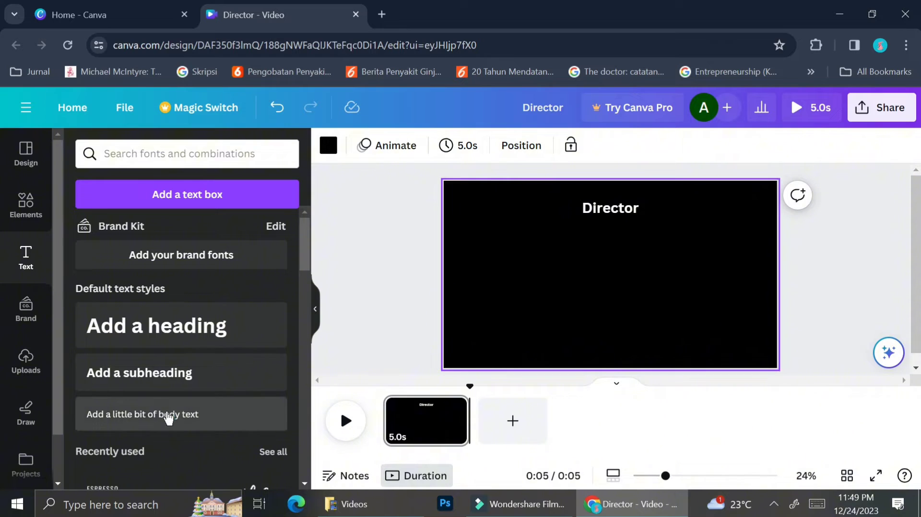
Add a body text box for the credit names, replacing its placeholder text.
{"action": "left_click", "coordinate": [169, 415]}
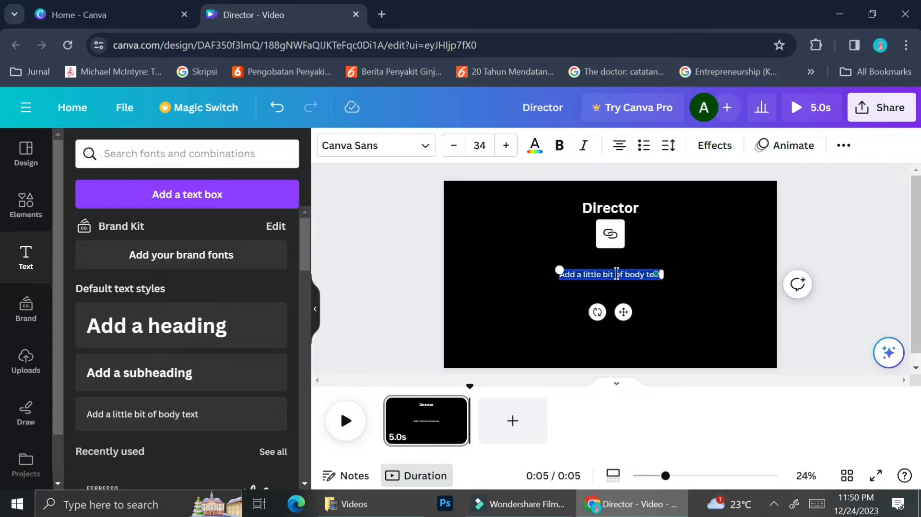
{"action": "key", "text": "BackSpace"}
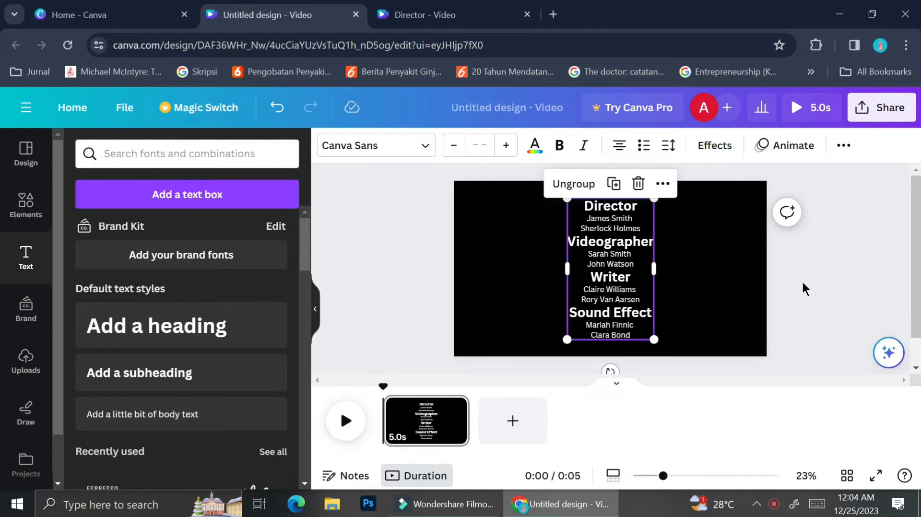
{"action": "left_click", "coordinate": [804, 285]}
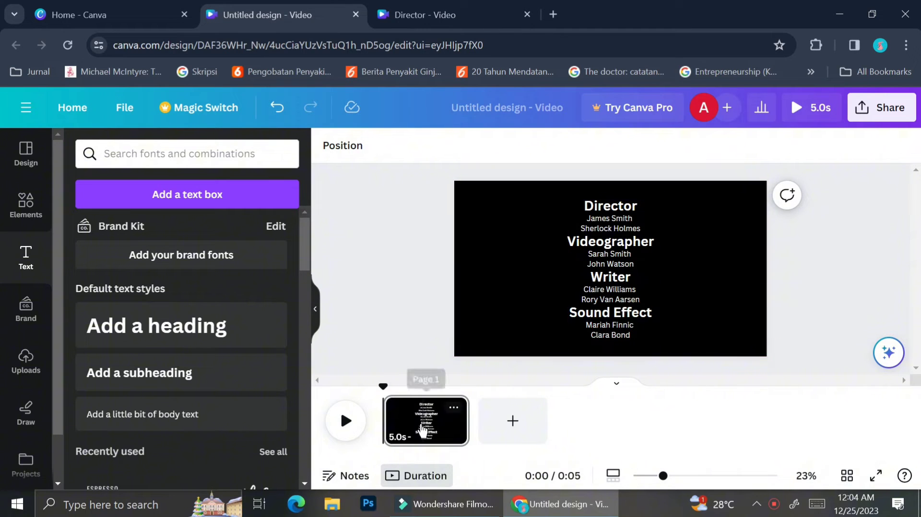
{"action": "left_click", "coordinate": [593, 236]}
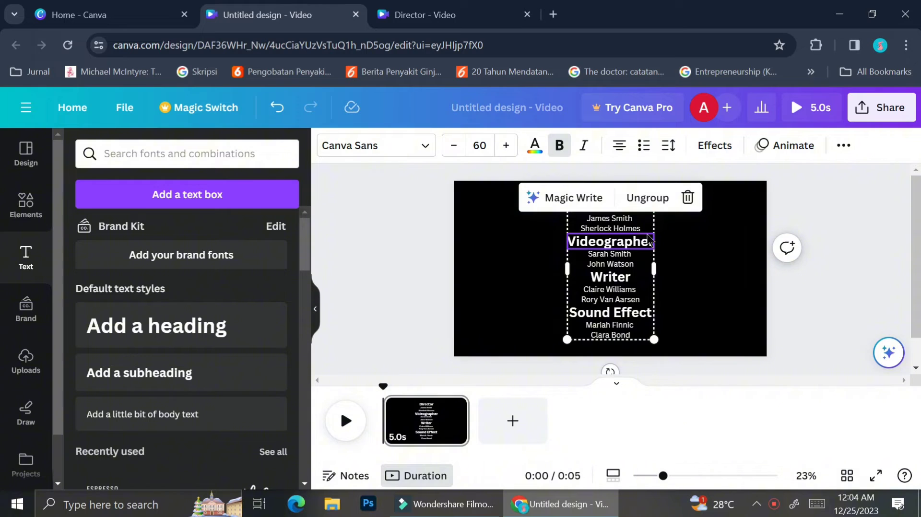
{"action": "left_click", "coordinate": [652, 292]}
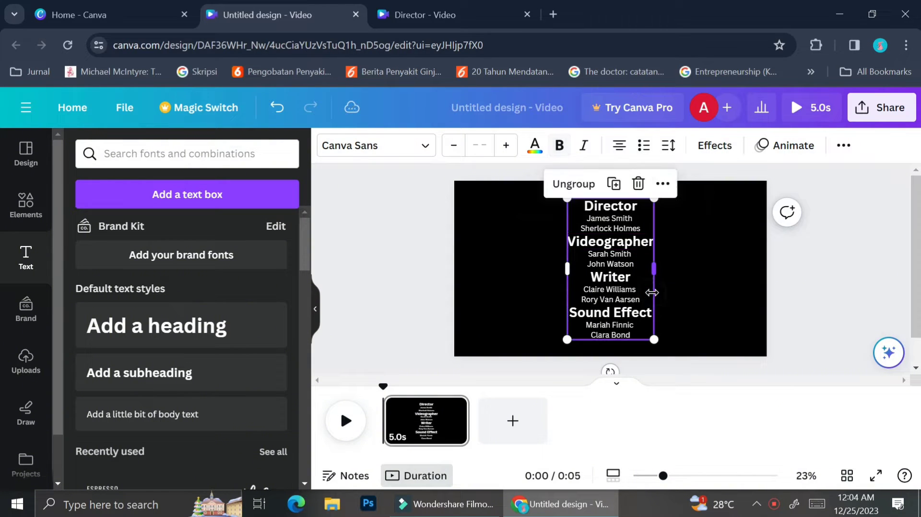
{"action": "left_click_drag", "start_coordinate": [643, 218], "coordinate": [620, 207]}
{"action": "left_click", "coordinate": [412, 422]}
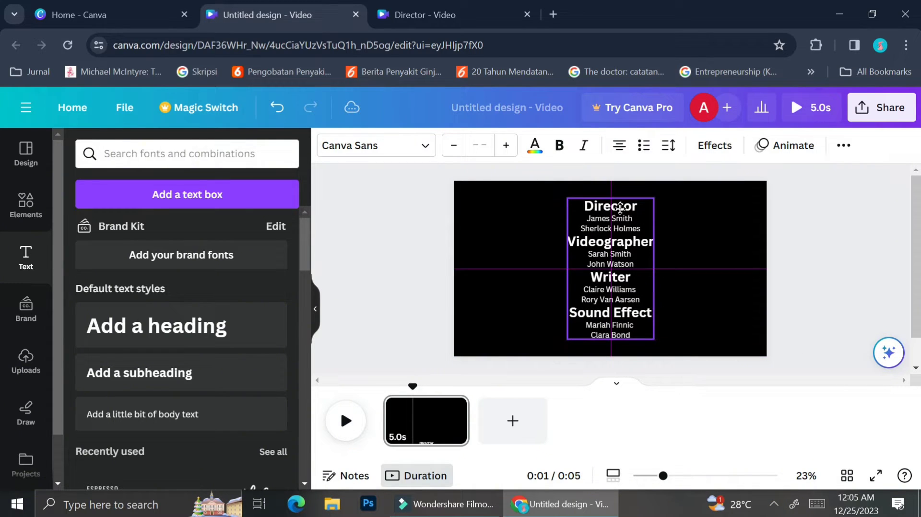
{"action": "left_click", "coordinate": [460, 421]}
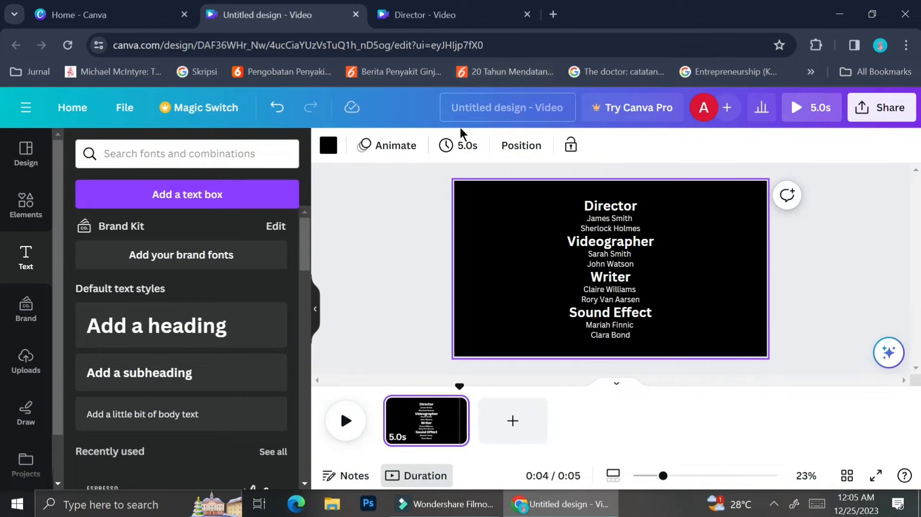
Set the page duration to 0.5s.
{"action": "left_click", "coordinate": [466, 147]}
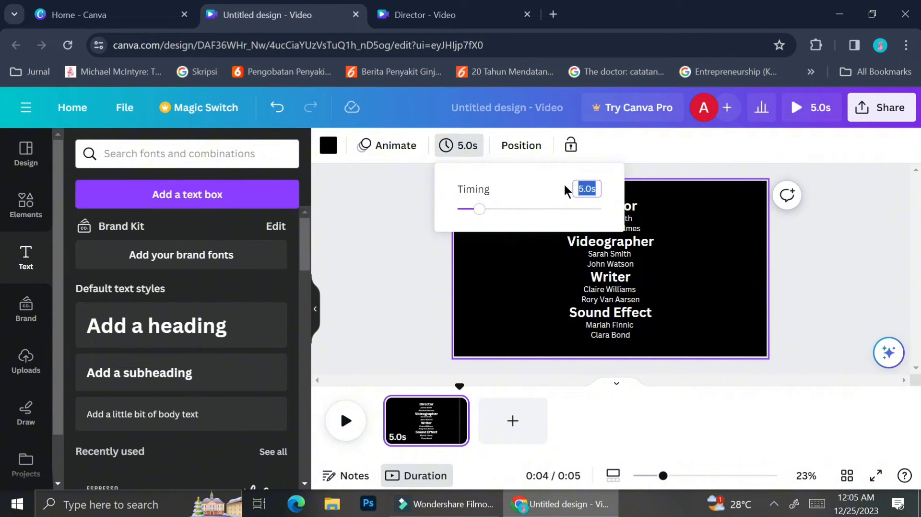
{"action": "type", "text": "0.5"}
{"action": "key", "text": "Return"}
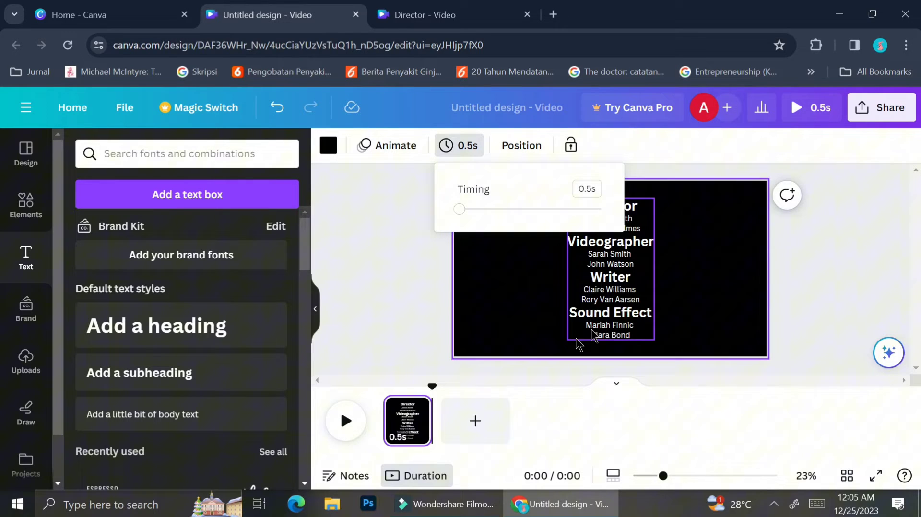
Move the whole credits group down so only 'Director' shows at the bottom edge.
{"action": "left_click", "coordinate": [598, 307]}
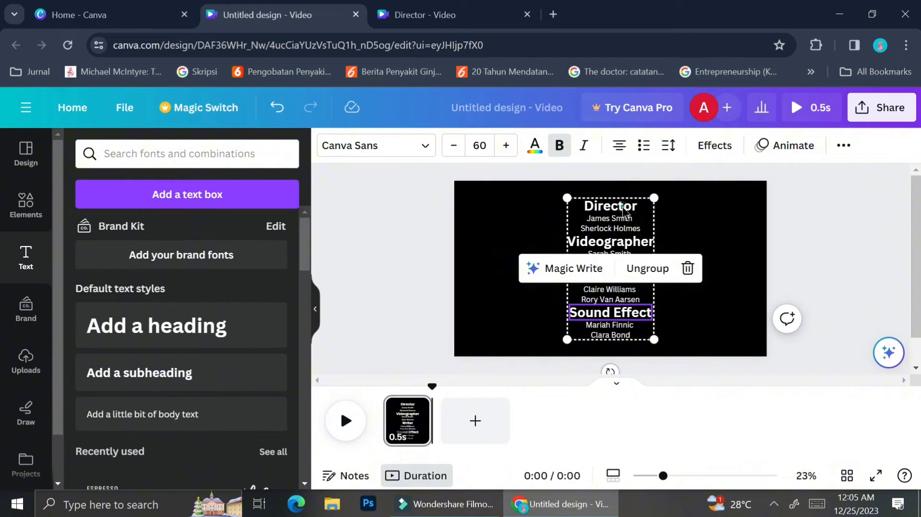
{"action": "key", "text": "Escape"}
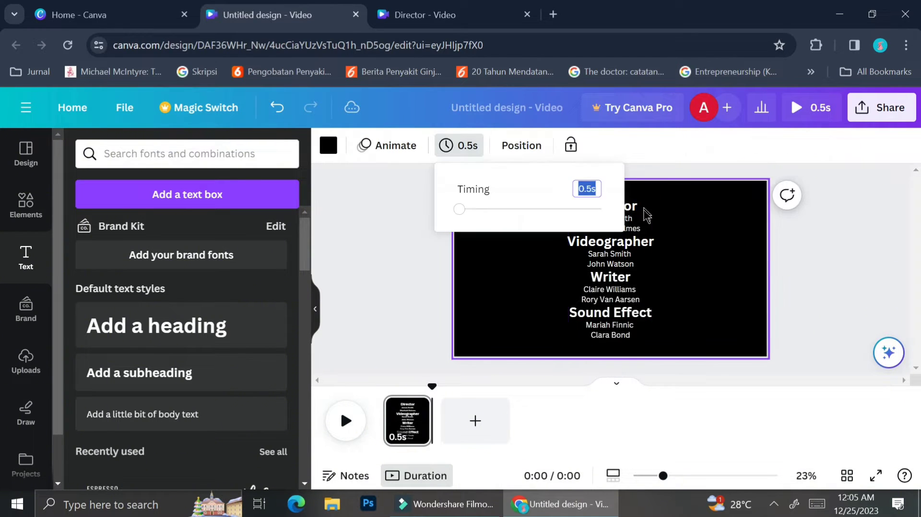
{"action": "left_click", "coordinate": [647, 223]}
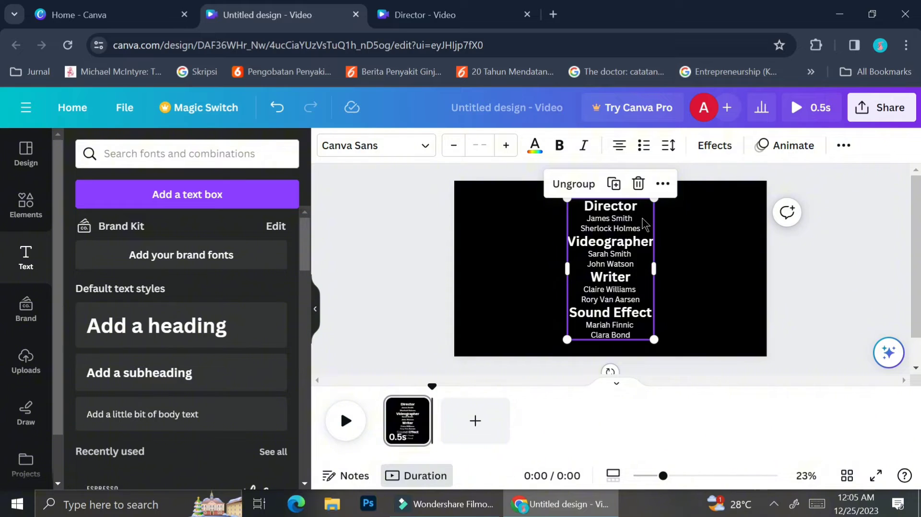
{"action": "left_click_drag", "start_coordinate": [648, 217], "coordinate": [643, 366]}
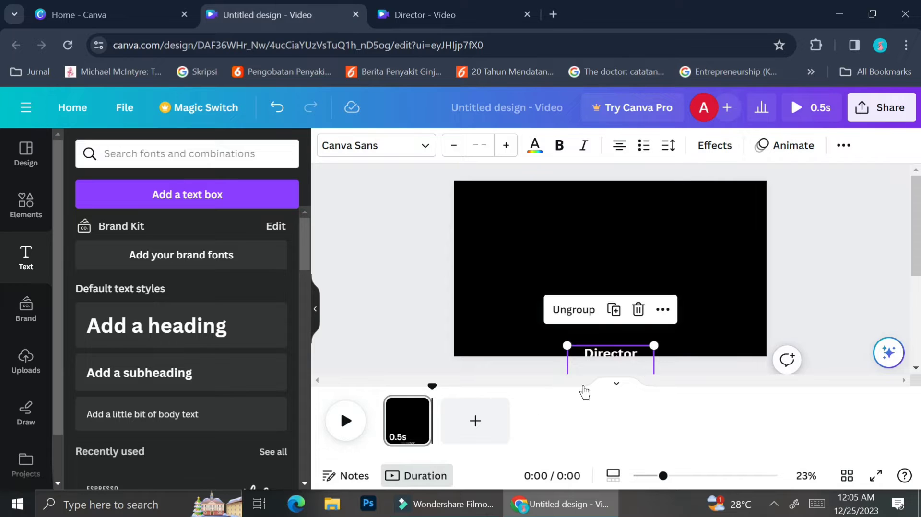
Duplicate the first credits page.
{"action": "left_click", "coordinate": [418, 409]}
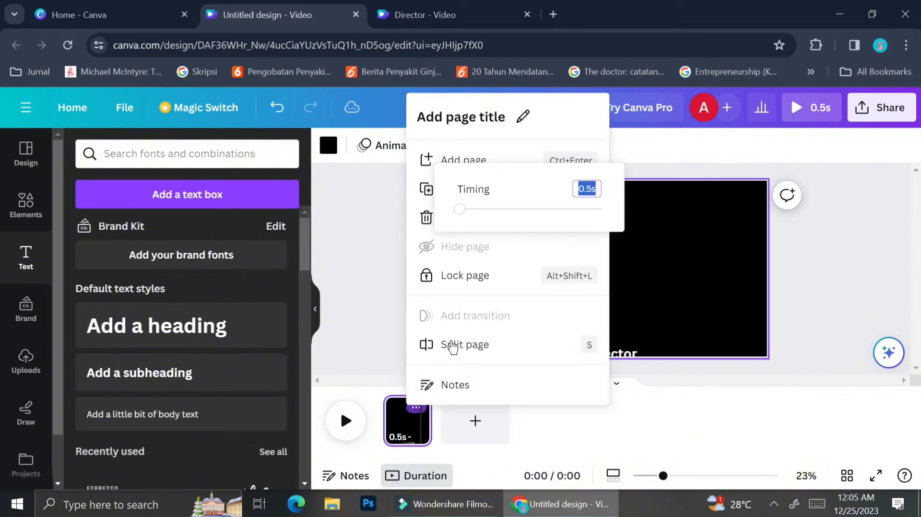
{"action": "left_click", "coordinate": [403, 418]}
{"action": "left_click", "coordinate": [415, 411]}
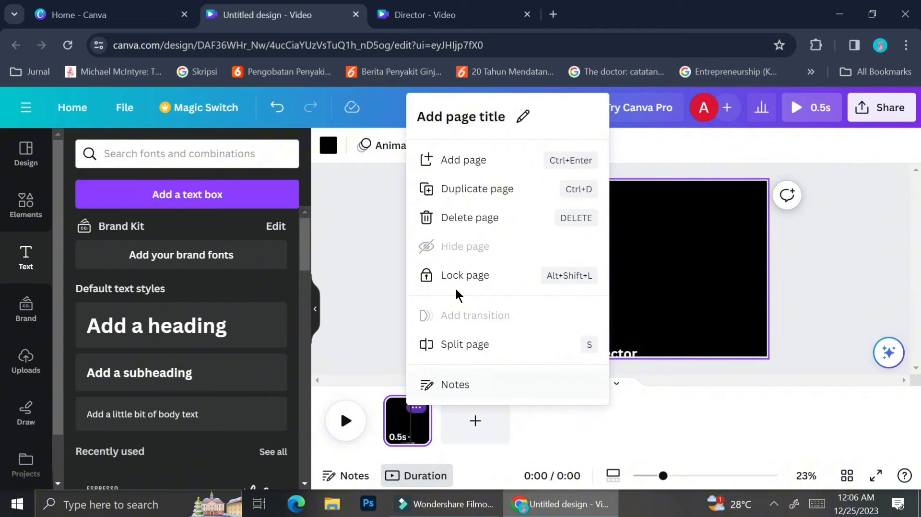
{"action": "left_click", "coordinate": [483, 189]}
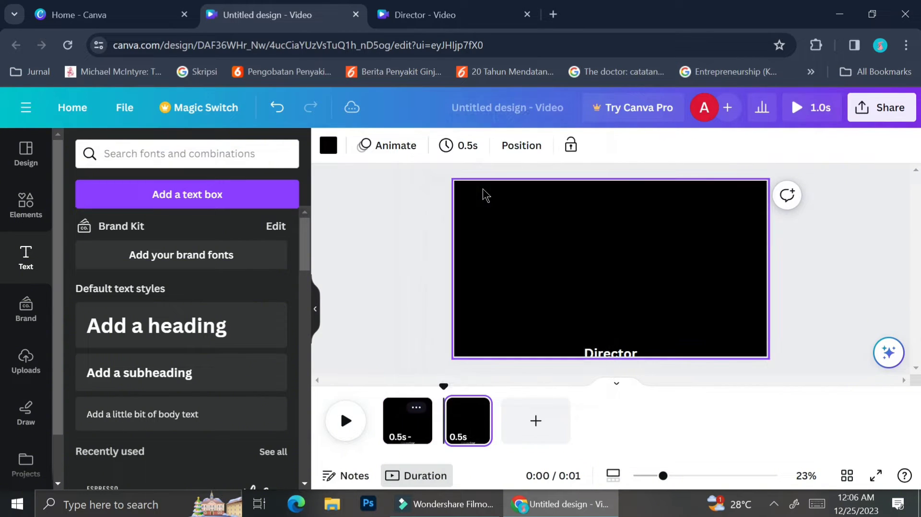
Raise the Director credits group slightly on page 2.
{"action": "left_click", "coordinate": [475, 435]}
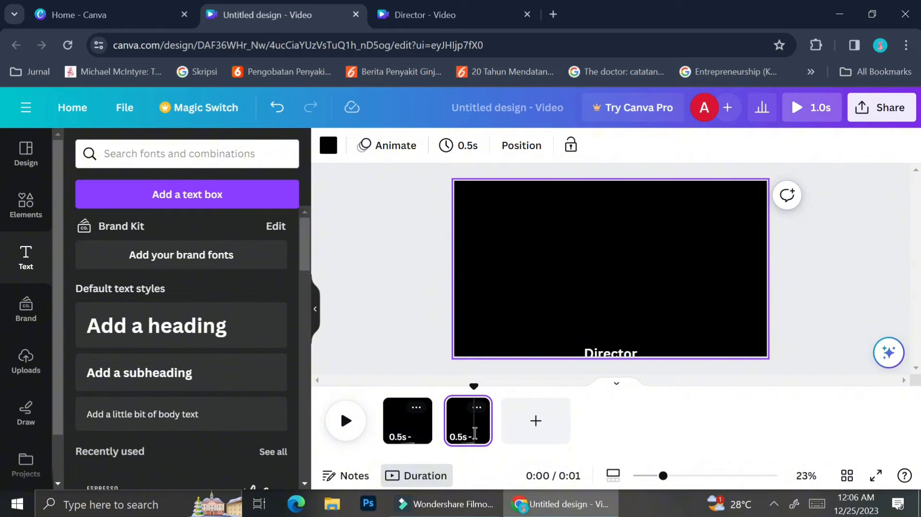
{"action": "left_click", "coordinate": [603, 354]}
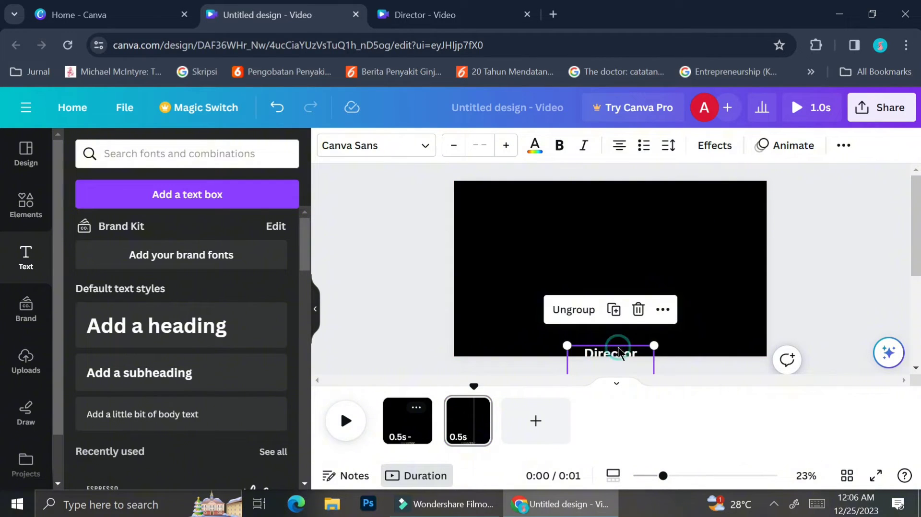
{"action": "left_click_drag", "start_coordinate": [619, 354], "coordinate": [619, 338]}
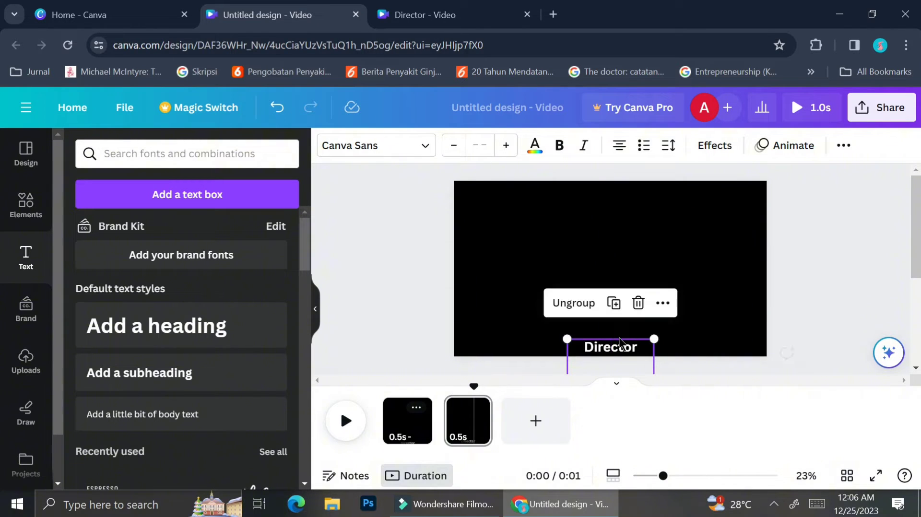
{"action": "left_click", "coordinate": [414, 437]}
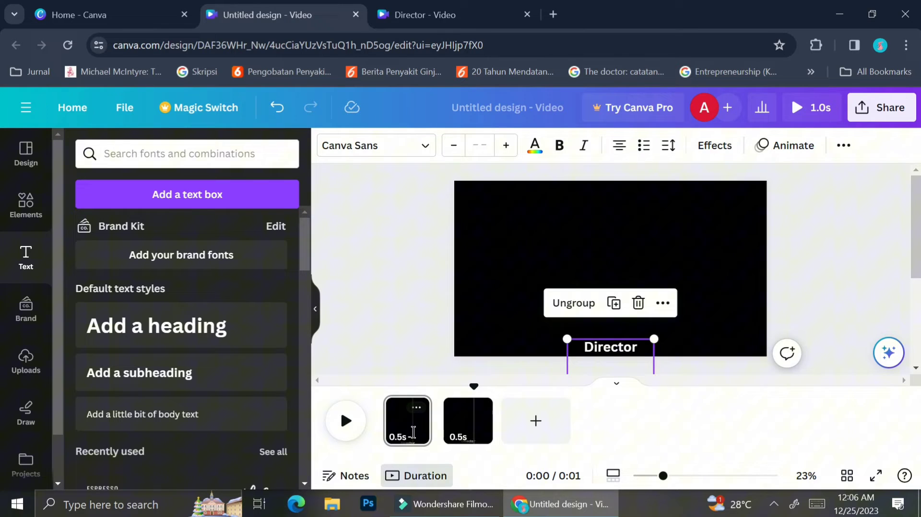
Add a Match & Move transition between pages 1 and 2, lasting 0.02 seconds.
{"action": "left_click", "coordinate": [442, 435]}
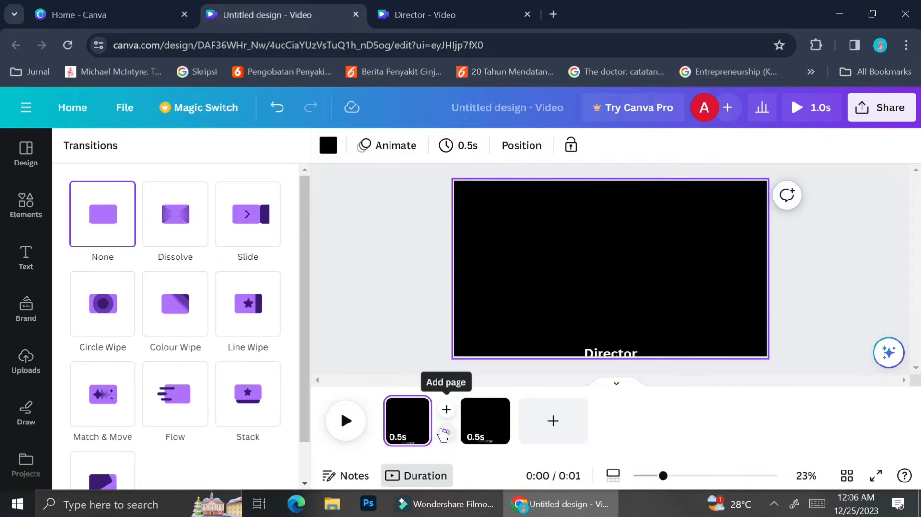
{"action": "scroll", "coordinate": [172, 377], "scroll_direction": "down", "scroll_amount": 1}
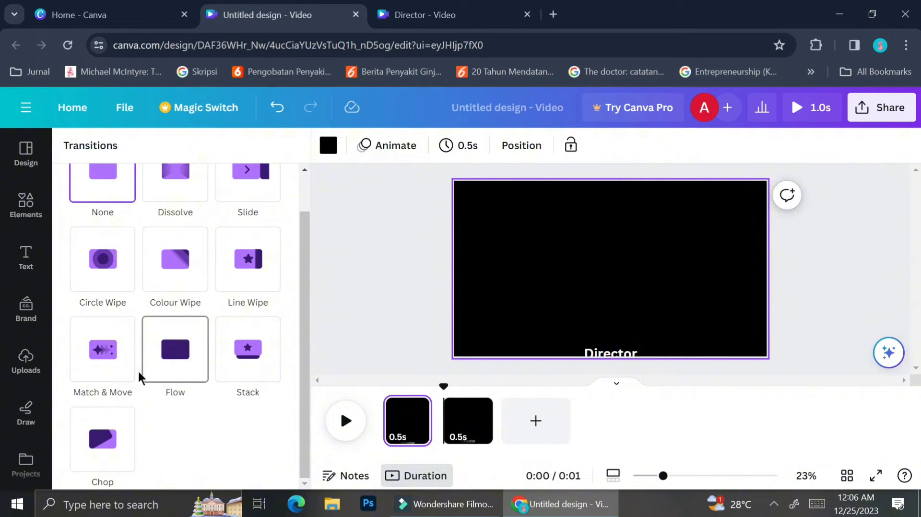
{"action": "left_click", "coordinate": [117, 372]}
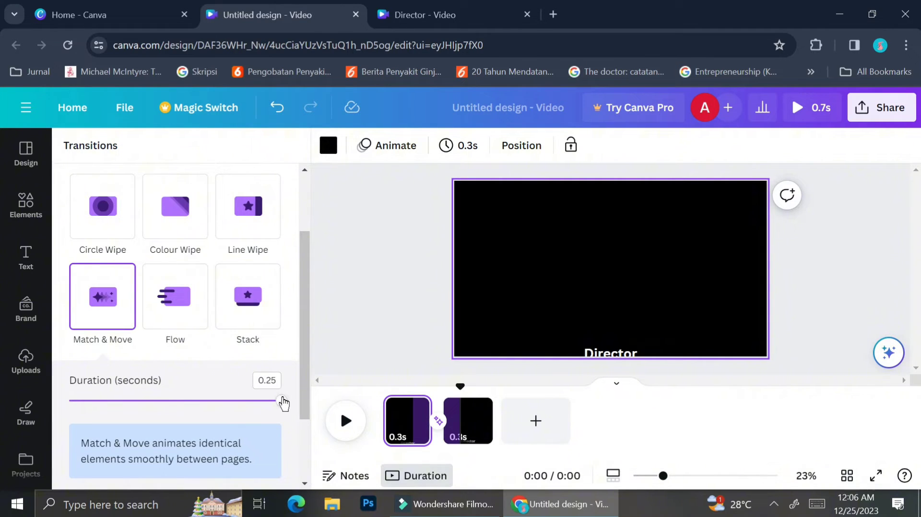
{"action": "left_click_drag", "start_coordinate": [283, 402], "coordinate": [79, 421]}
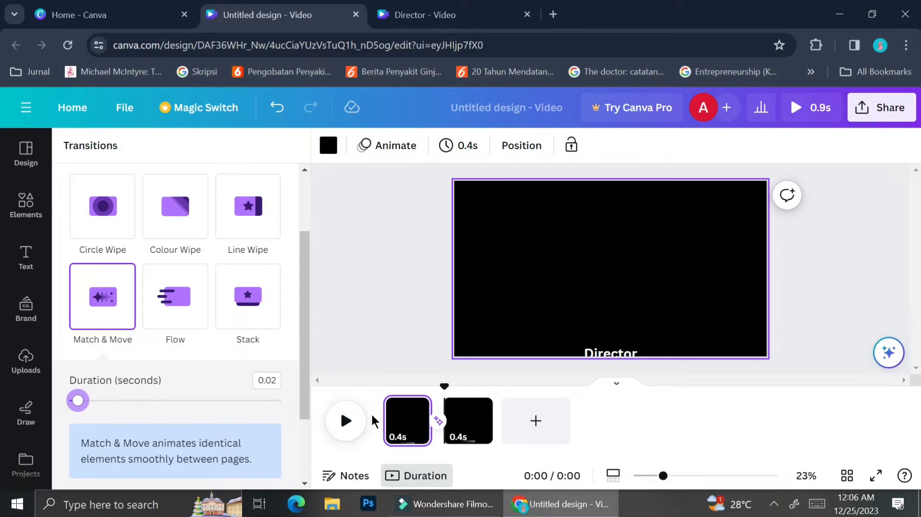
Duplicate page 2 into a third page.
{"action": "mouse_move", "coordinate": [465, 438]}
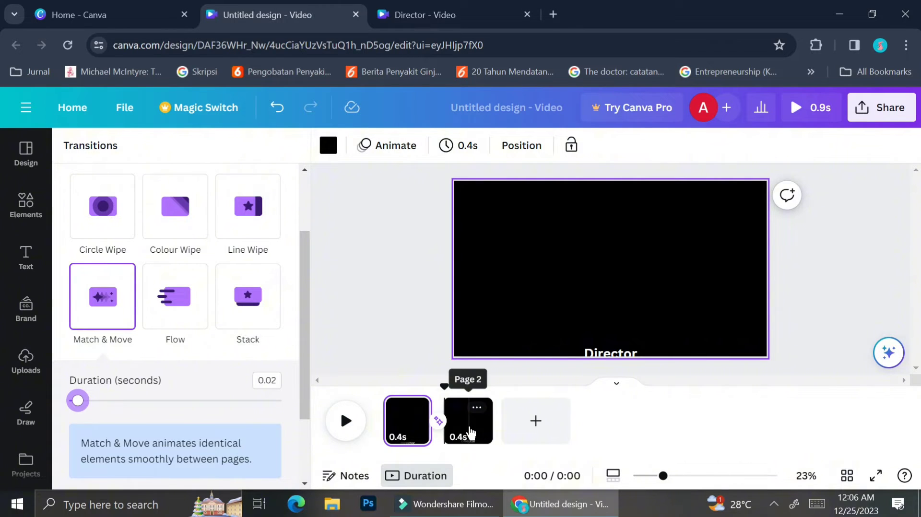
{"action": "left_click", "coordinate": [470, 433]}
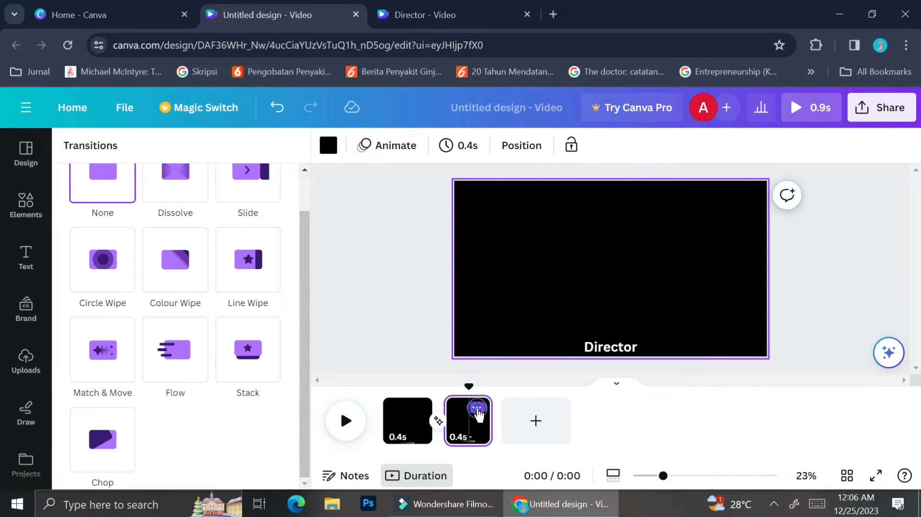
{"action": "left_click", "coordinate": [477, 409]}
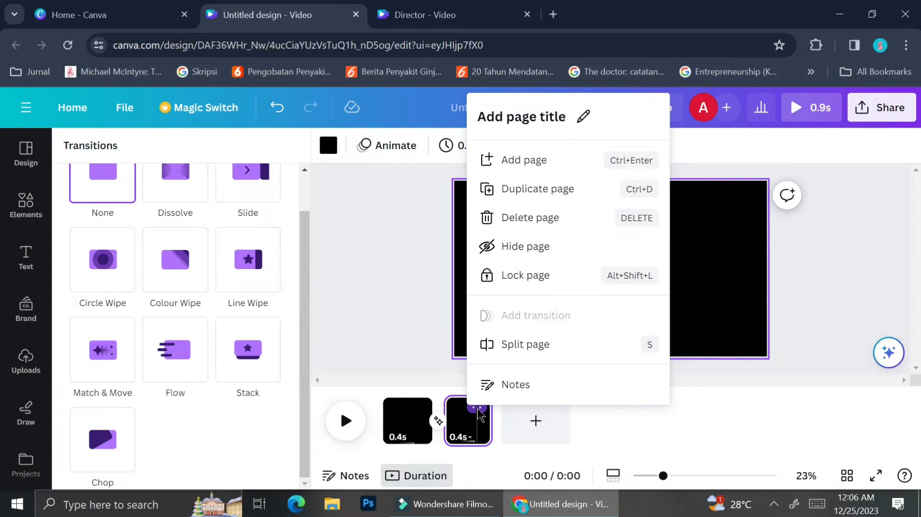
{"action": "left_click", "coordinate": [539, 190]}
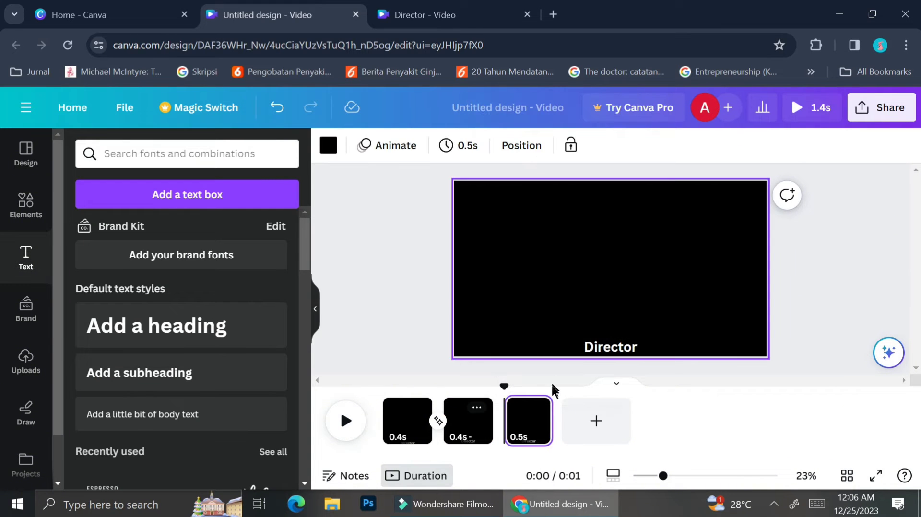
Raise the Director credits group slightly on page 3.
{"action": "left_click", "coordinate": [604, 344]}
{"action": "left_click", "coordinate": [644, 339]}
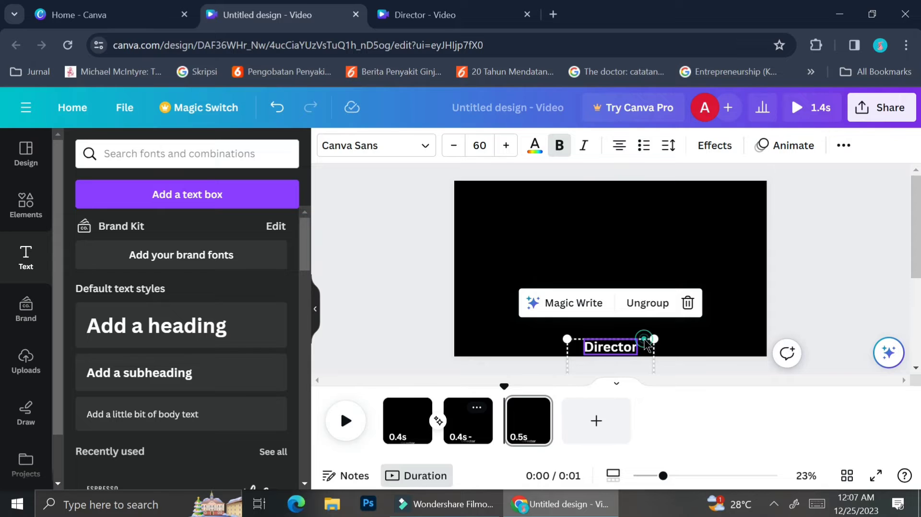
{"action": "left_click", "coordinate": [643, 350]}
{"action": "left_click_drag", "start_coordinate": [643, 349], "coordinate": [644, 343]}
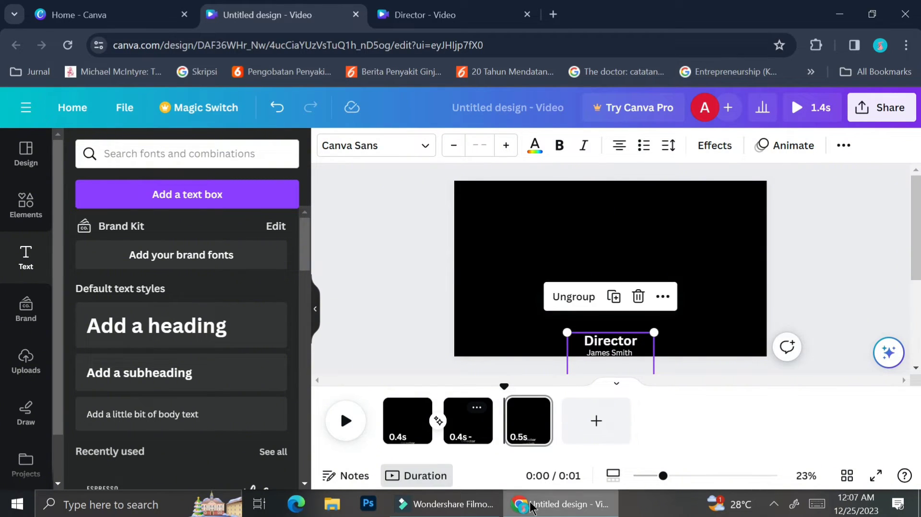
Duplicate page 3 into a fourth page with Ctrl+D.
{"action": "mouse_move", "coordinate": [536, 506]}
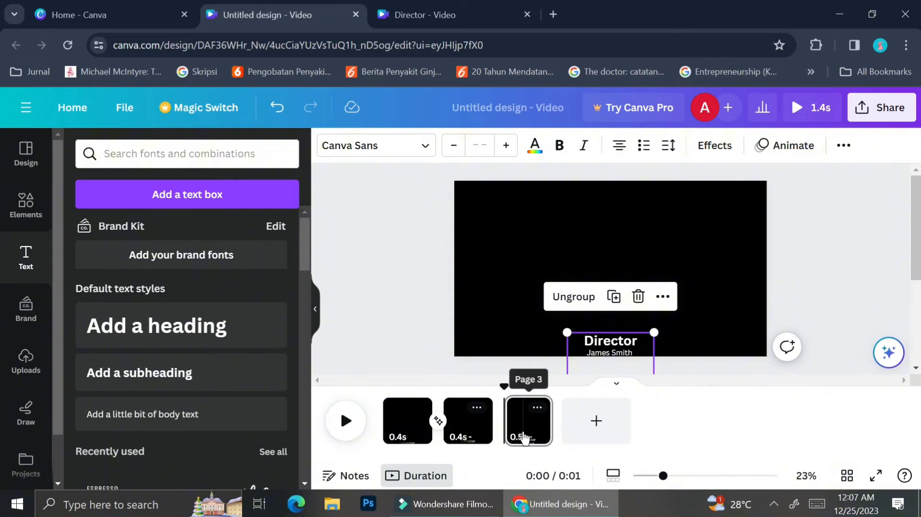
{"action": "left_click", "coordinate": [523, 427]}
{"action": "left_click", "coordinate": [524, 434]}
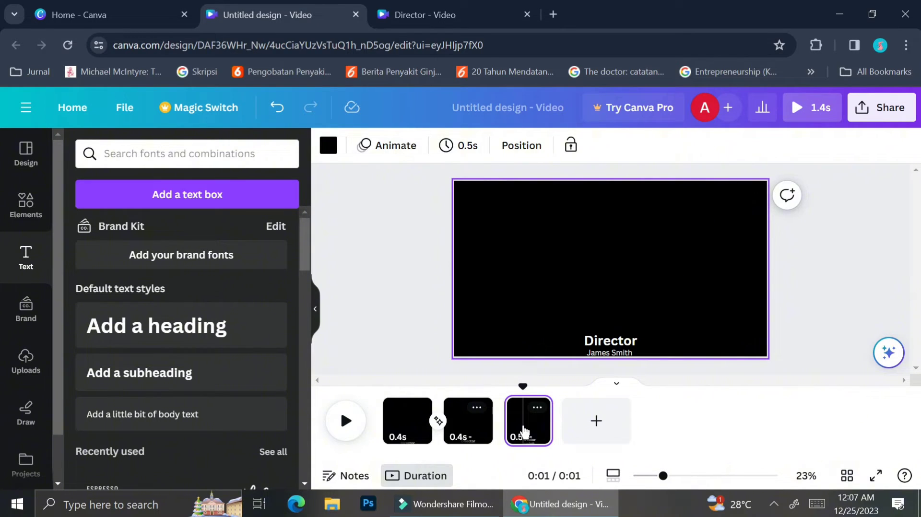
{"action": "key", "text": "ctrl+d"}
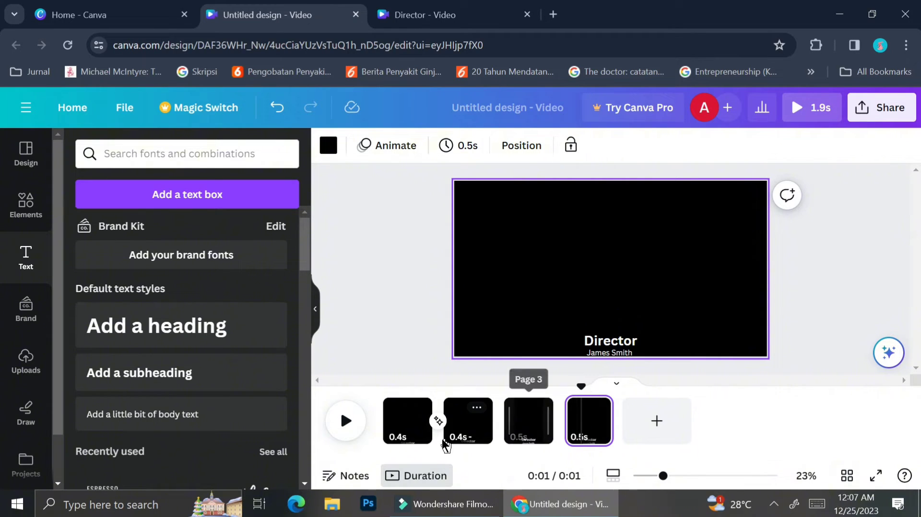
Apply the Match & Move transition between all credit pages, then select page 4.
{"action": "left_click", "coordinate": [499, 433]}
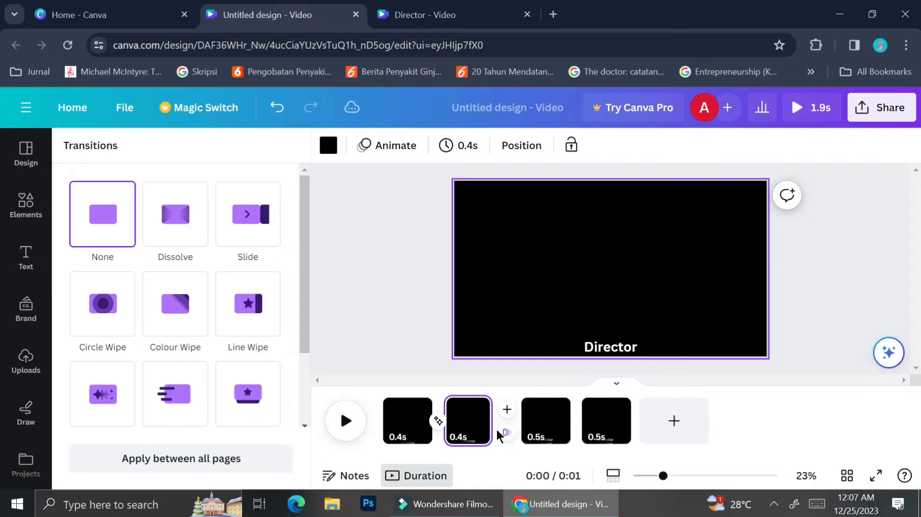
{"action": "left_click", "coordinate": [439, 425]}
{"action": "left_click", "coordinate": [237, 470]}
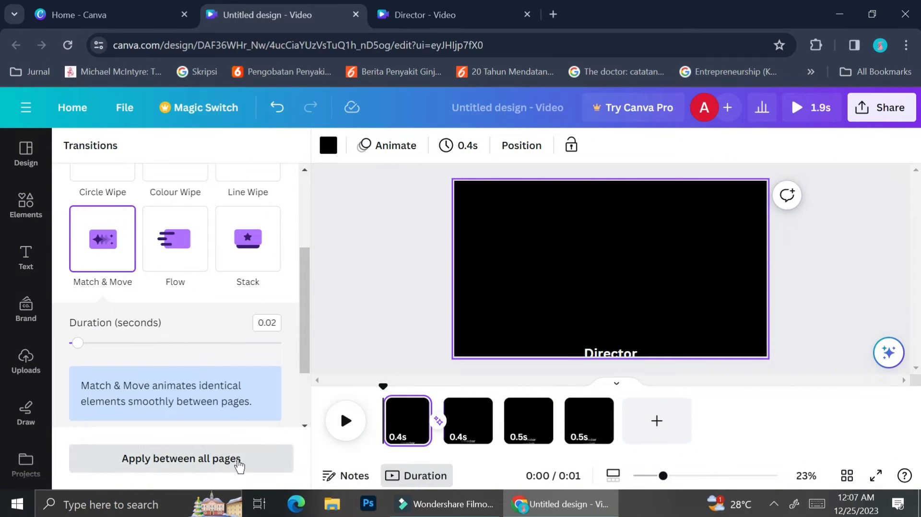
{"action": "left_click", "coordinate": [239, 463]}
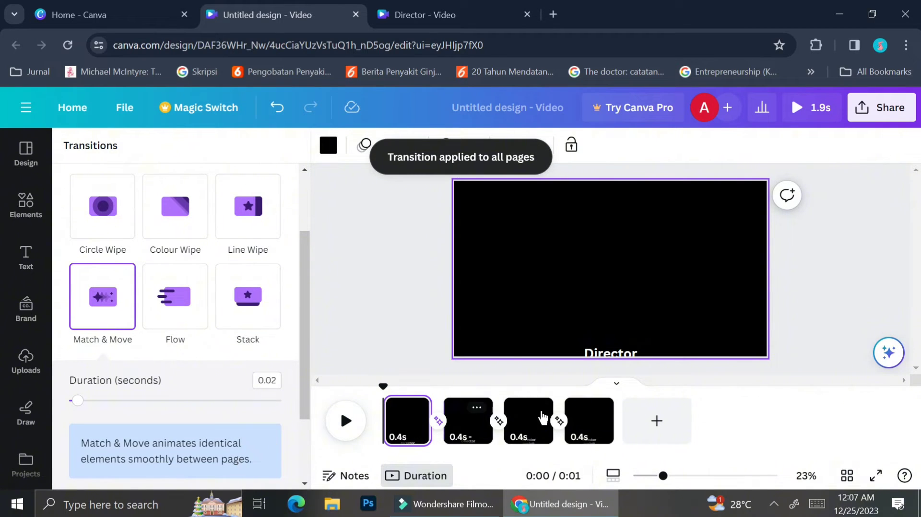
{"action": "left_click", "coordinate": [599, 434]}
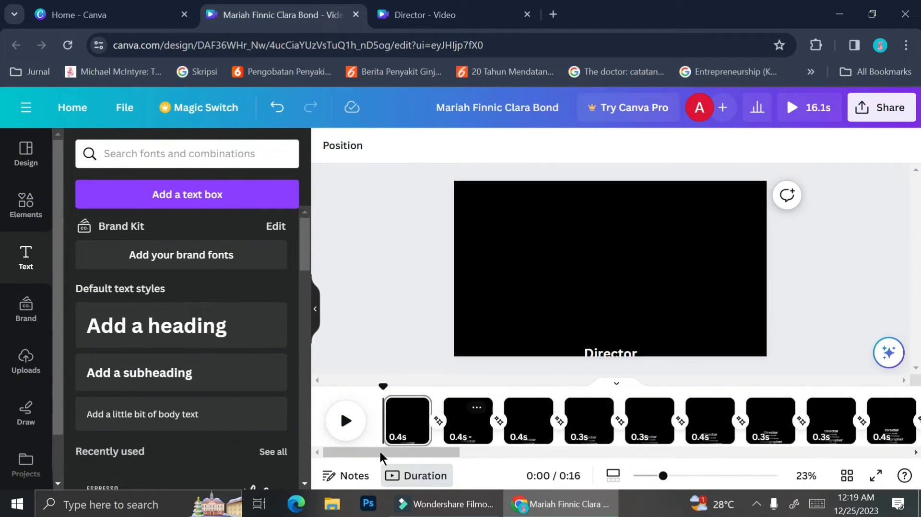
Play and pause a preview of the credits, then open page 1's 0.4s duration setting.
{"action": "left_click", "coordinate": [348, 436]}
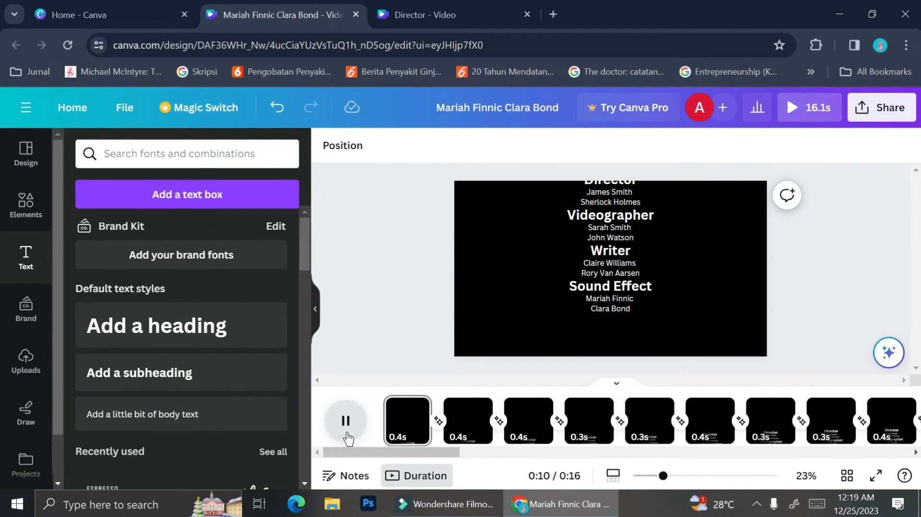
{"action": "left_click", "coordinate": [346, 421]}
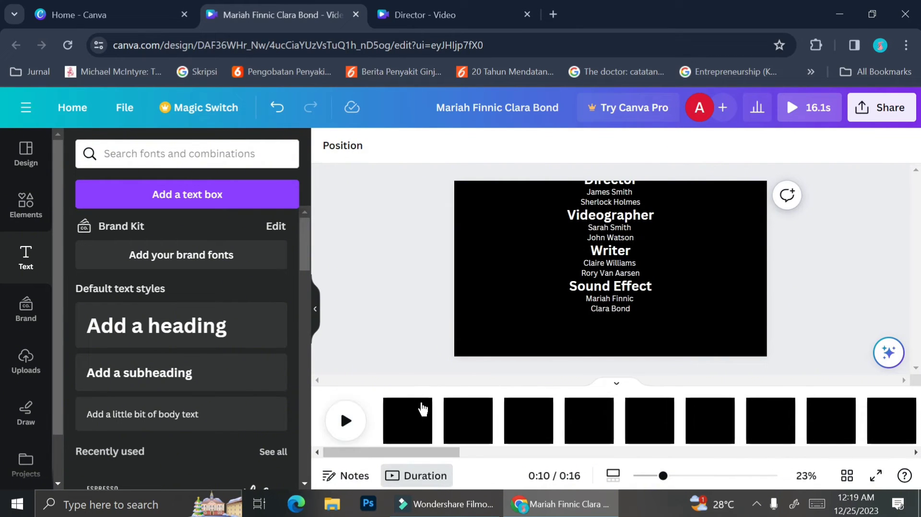
{"action": "left_click", "coordinate": [410, 428]}
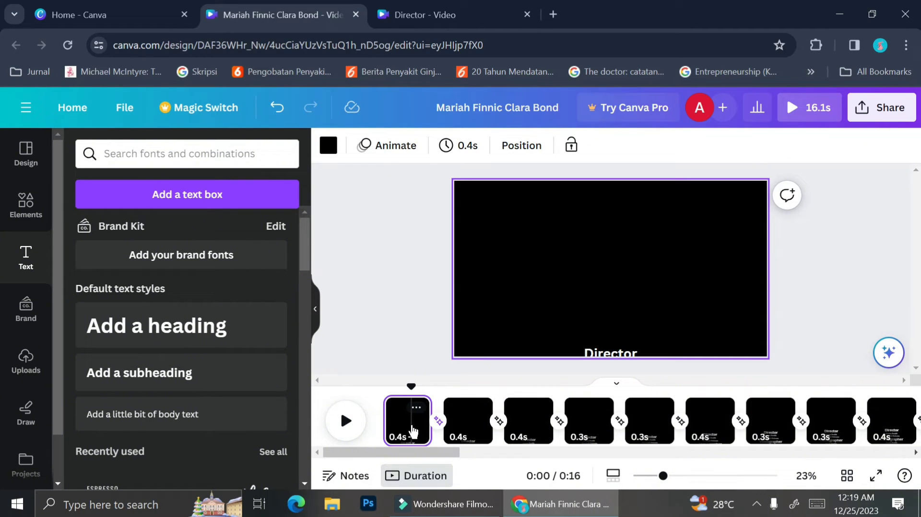
{"action": "left_click", "coordinate": [468, 153]}
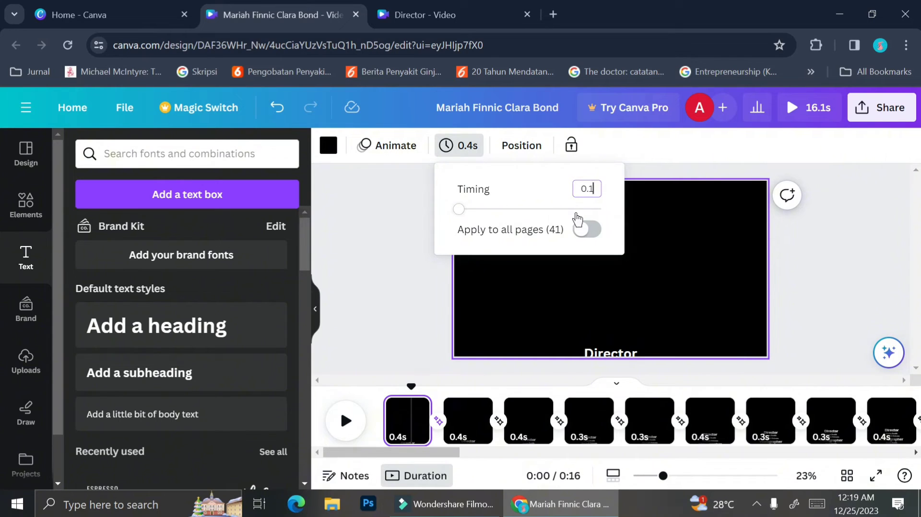
Apply the 0.1s timing to all 41 pages and play the 4.1s credits video.
{"action": "left_click", "coordinate": [582, 235]}
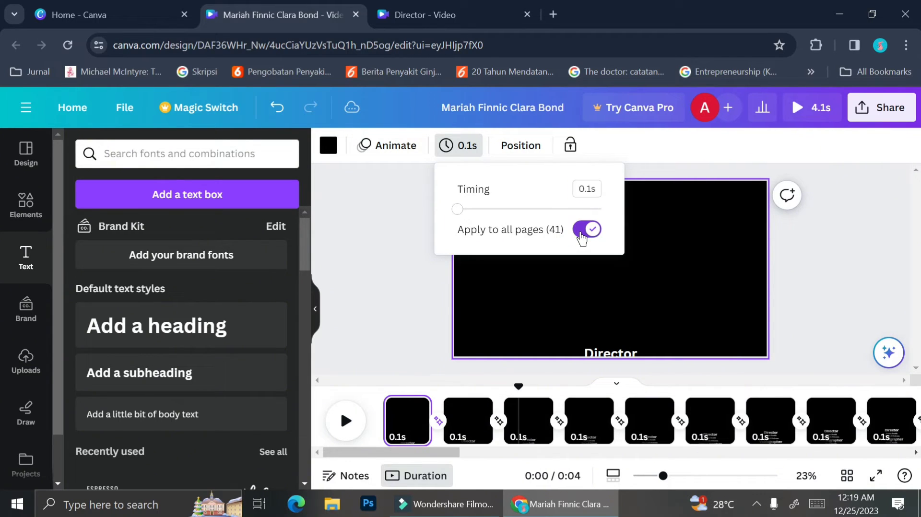
{"action": "left_click", "coordinate": [413, 355]}
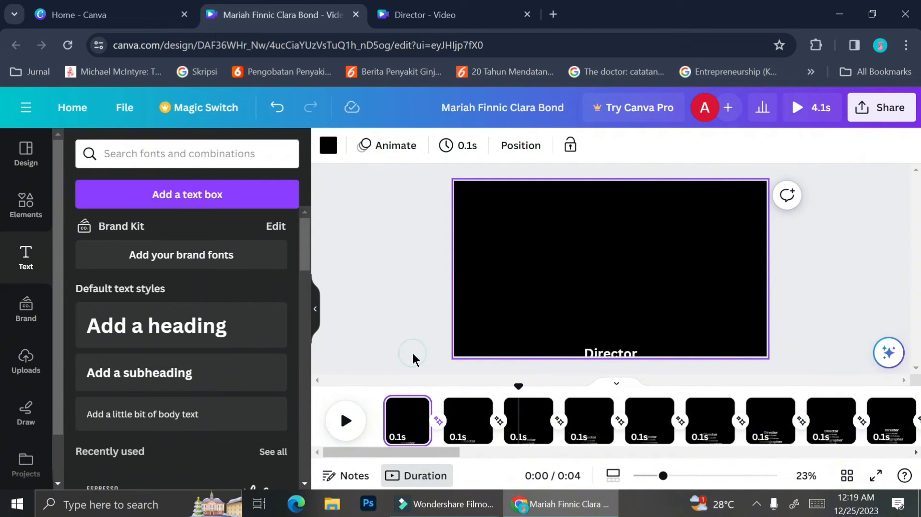
{"action": "left_click", "coordinate": [346, 423]}
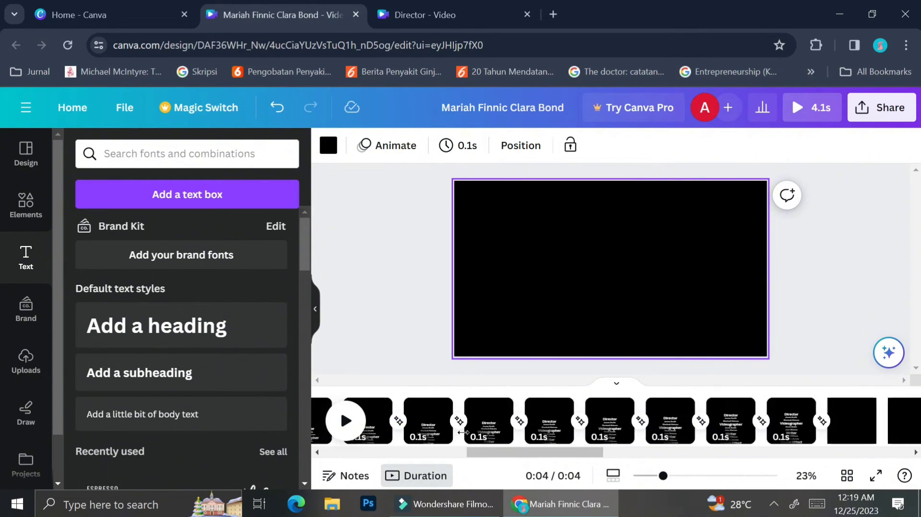
{"action": "left_click", "coordinate": [856, 480]}
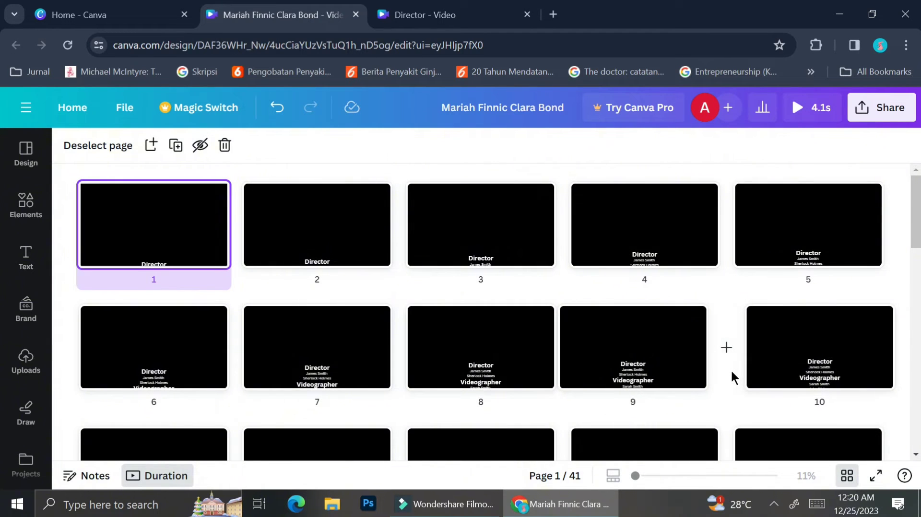
{"action": "scroll", "coordinate": [732, 376], "scroll_direction": "down", "scroll_amount": 3}
{"action": "scroll", "coordinate": [732, 372], "scroll_direction": "down", "scroll_amount": 4}
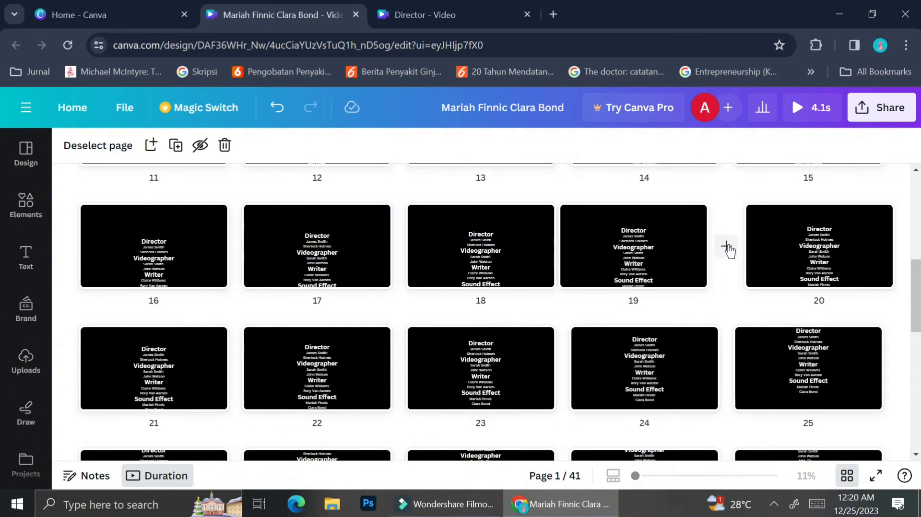
{"action": "left_click_drag", "start_coordinate": [629, 243], "coordinate": [657, 399]}
{"action": "left_click_drag", "start_coordinate": [612, 239], "coordinate": [641, 339]}
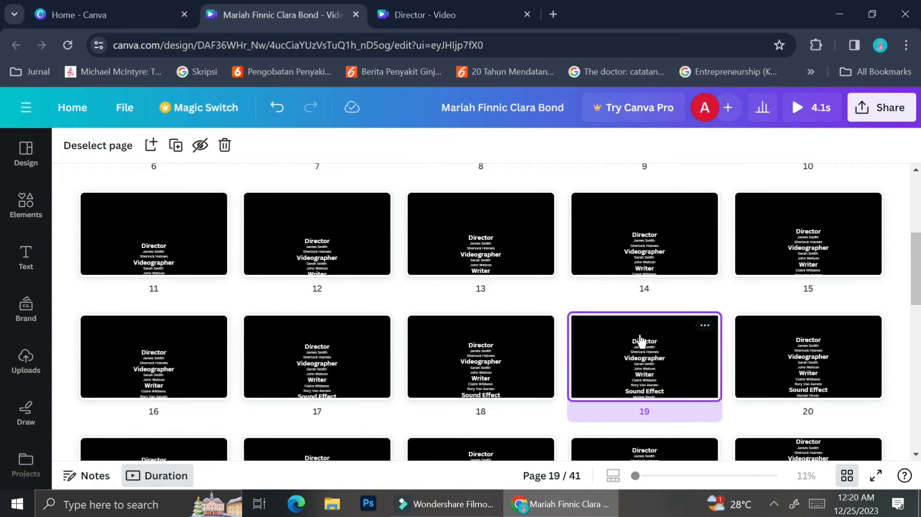
{"action": "left_click", "coordinate": [367, 208]}
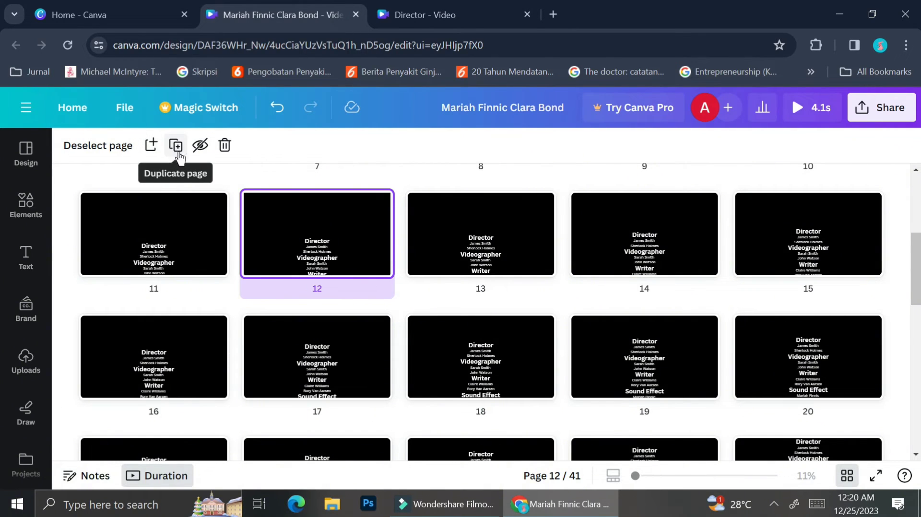
{"action": "left_click", "coordinate": [193, 152]}
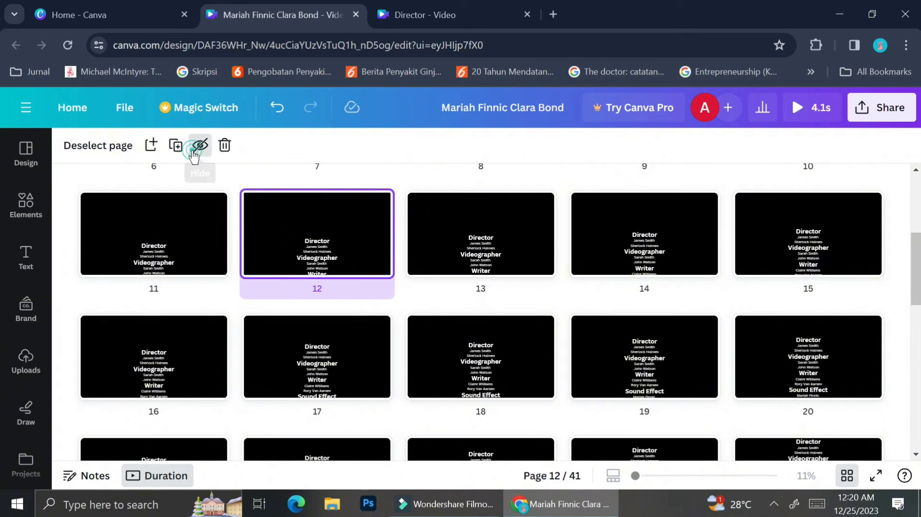
{"action": "left_click", "coordinate": [197, 149]}
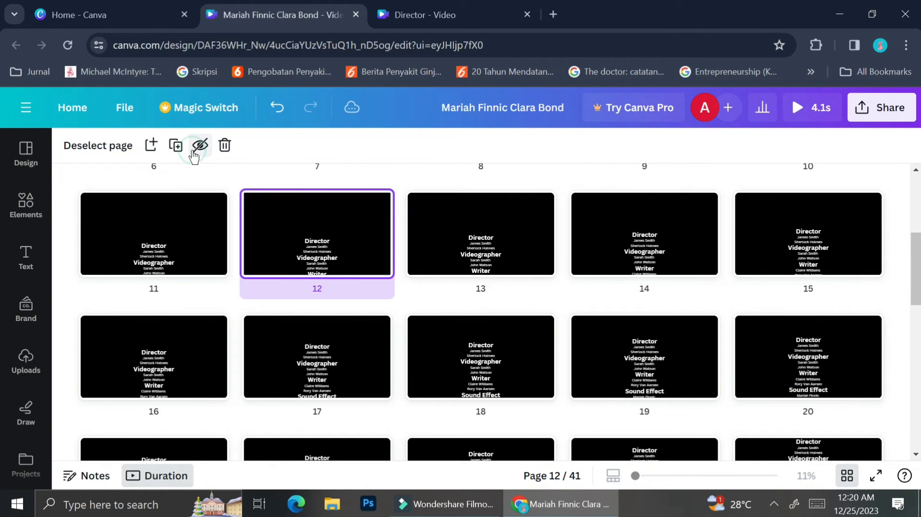
{"action": "scroll", "coordinate": [363, 301], "scroll_direction": "down", "scroll_amount": 10}
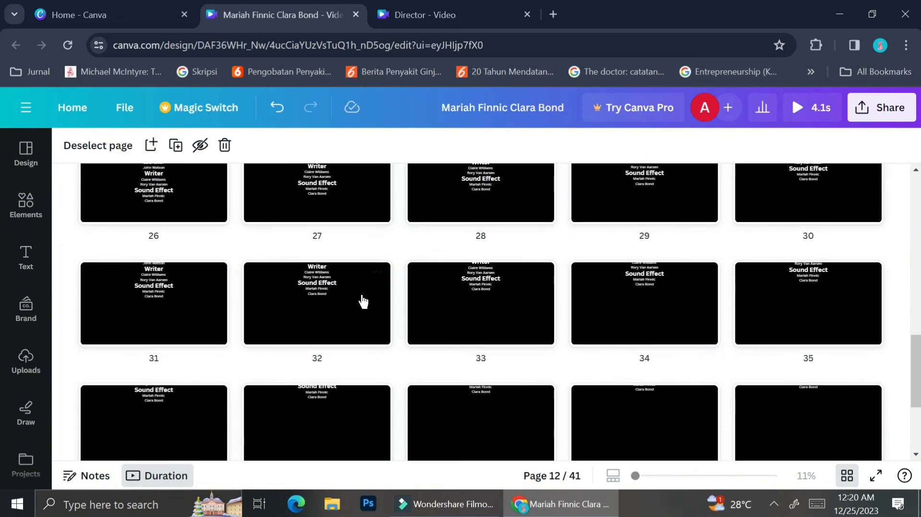
{"action": "scroll", "coordinate": [363, 301], "scroll_direction": "down", "scroll_amount": 3}
{"action": "scroll", "coordinate": [363, 302], "scroll_direction": "up", "scroll_amount": 15}
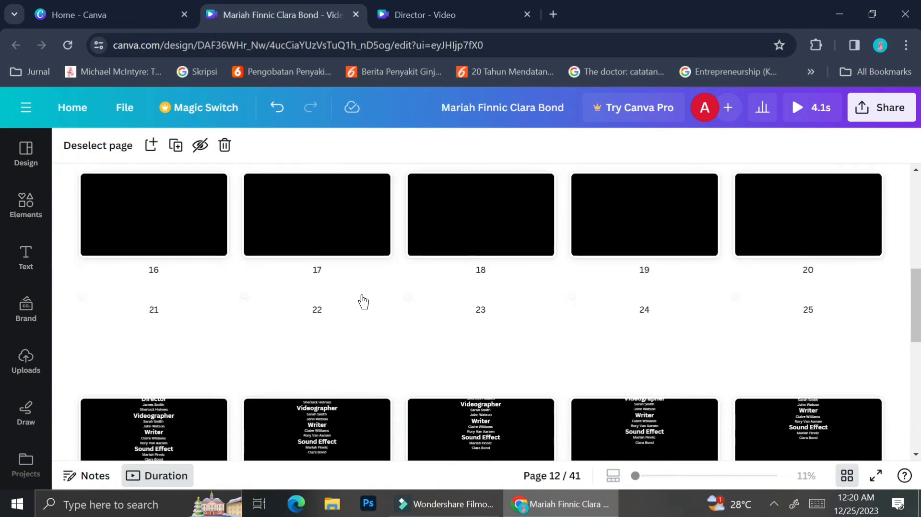
{"action": "scroll", "coordinate": [362, 301], "scroll_direction": "up", "scroll_amount": 2}
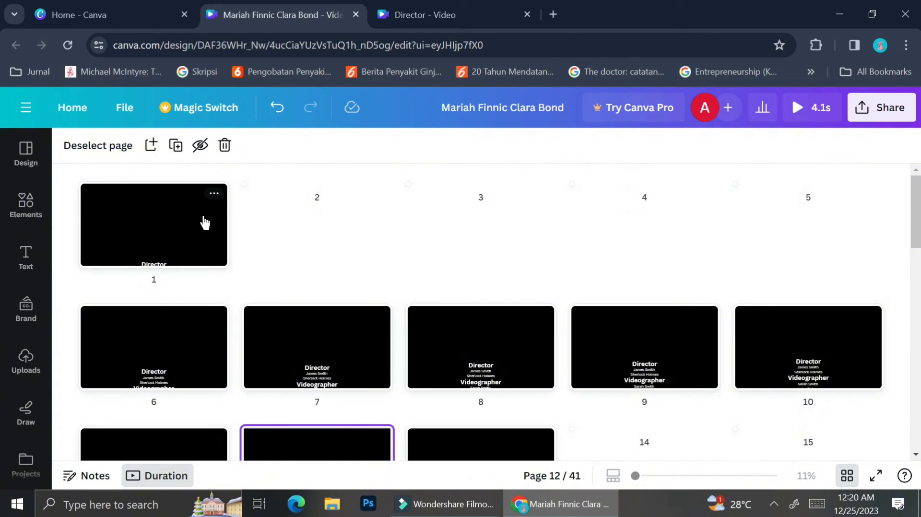
{"action": "left_click", "coordinate": [176, 232]}
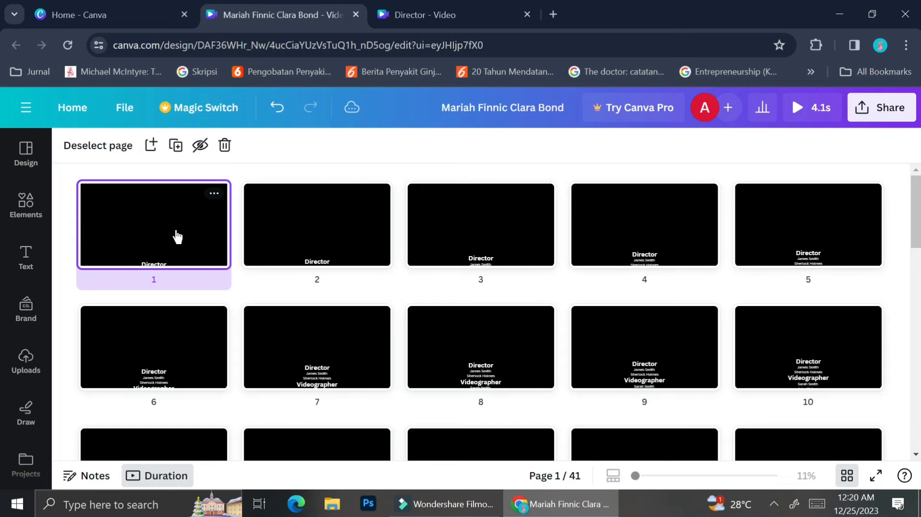
{"action": "double_click", "coordinate": [176, 233]}
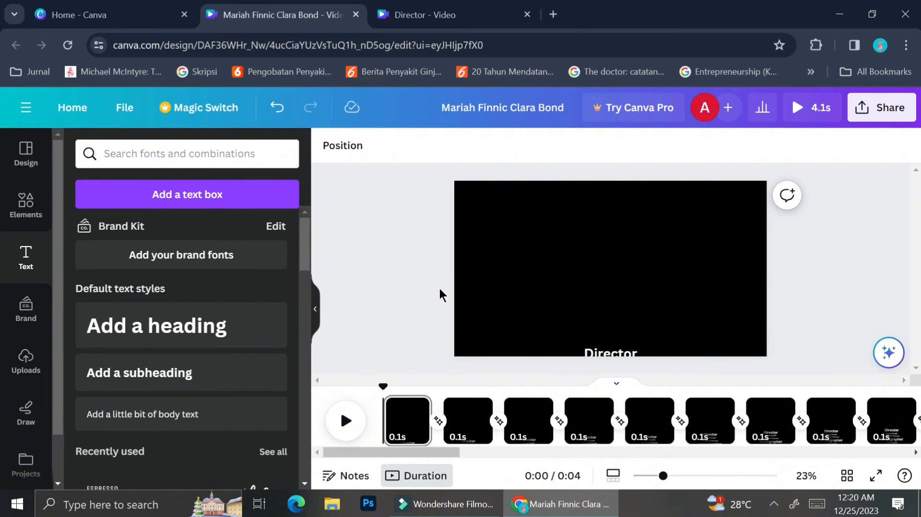
{"action": "left_click", "coordinate": [411, 287]}
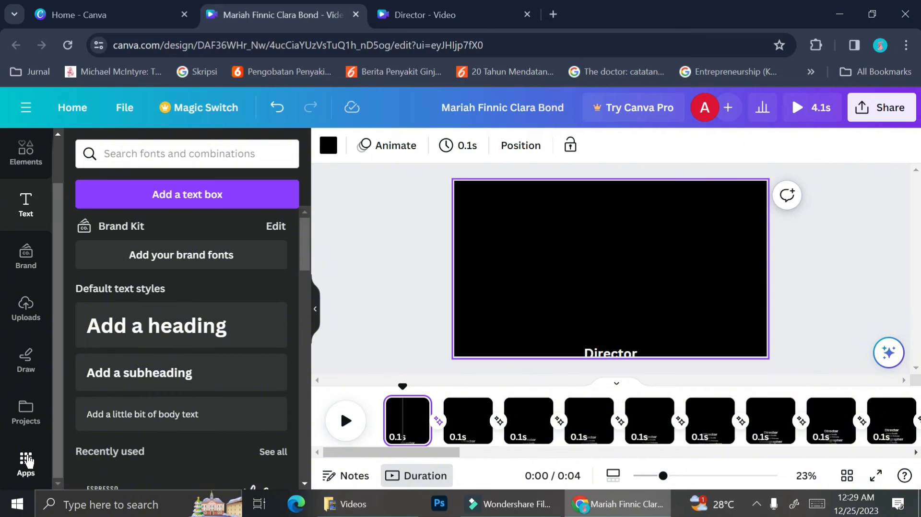
{"action": "left_click", "coordinate": [26, 462]}
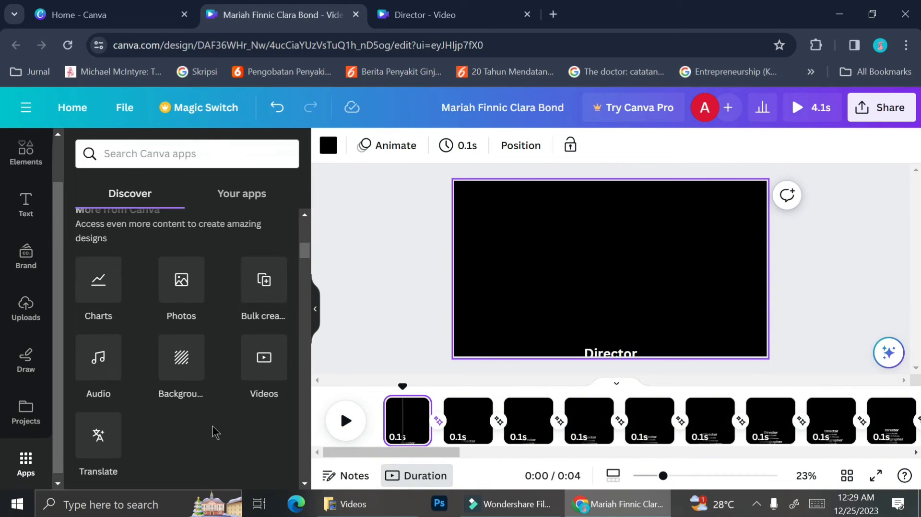
{"action": "scroll", "coordinate": [214, 432], "scroll_direction": "up", "scroll_amount": 10}
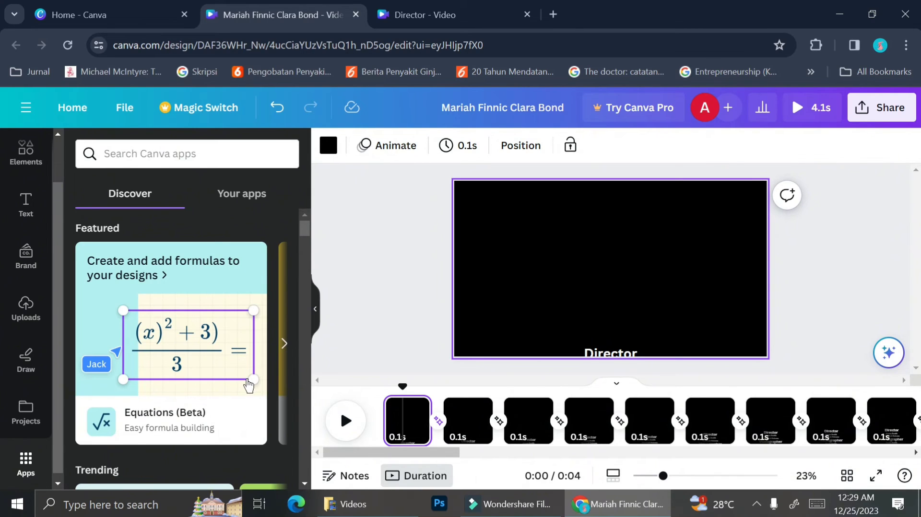
{"action": "scroll", "coordinate": [248, 385], "scroll_direction": "down", "scroll_amount": 6}
{"action": "scroll", "coordinate": [248, 385], "scroll_direction": "down", "scroll_amount": 2}
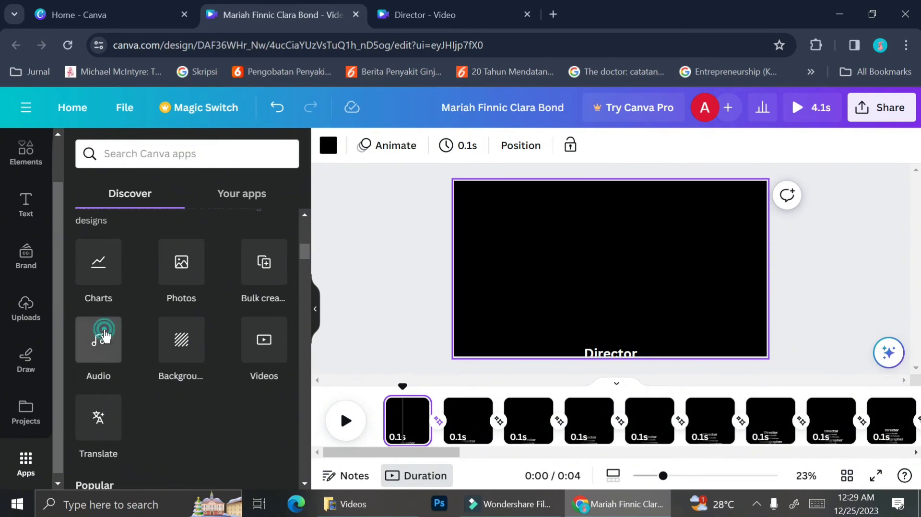
{"action": "left_click", "coordinate": [98, 339]}
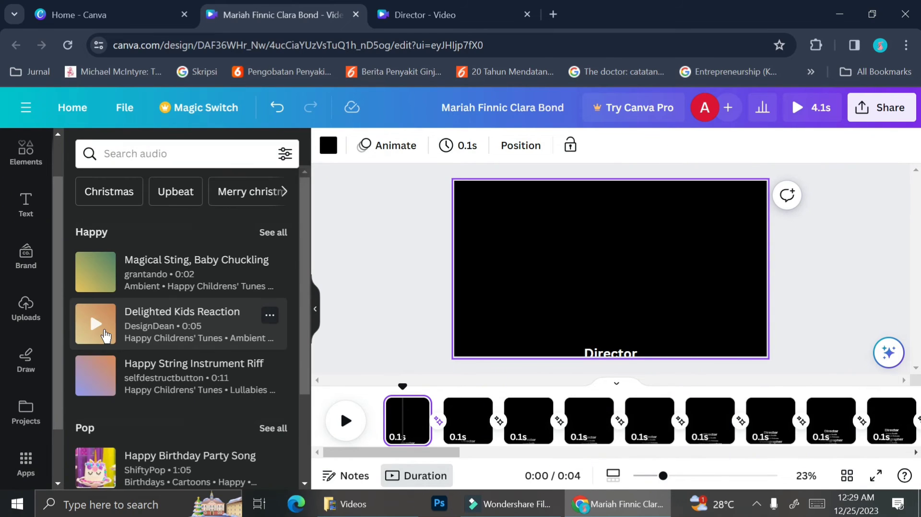
{"action": "scroll", "coordinate": [154, 379], "scroll_direction": "down", "scroll_amount": 3}
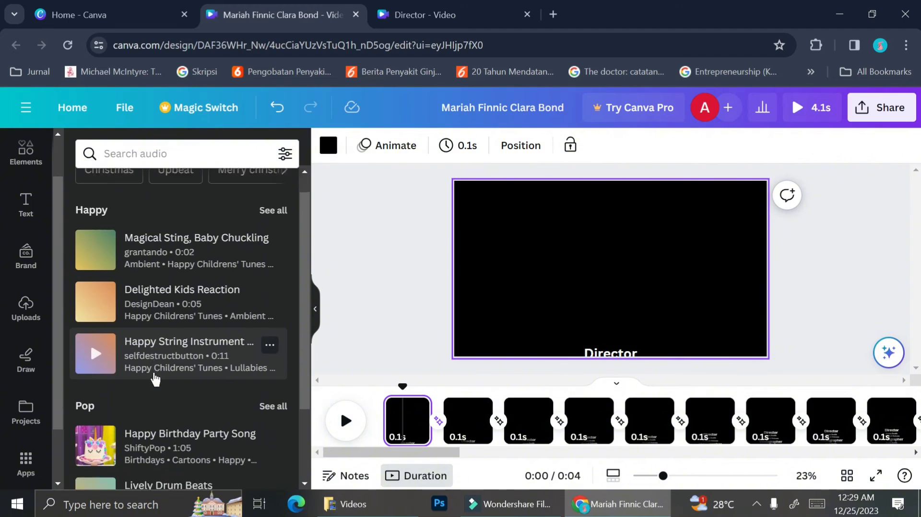
{"action": "scroll", "coordinate": [154, 379], "scroll_direction": "down", "scroll_amount": 5}
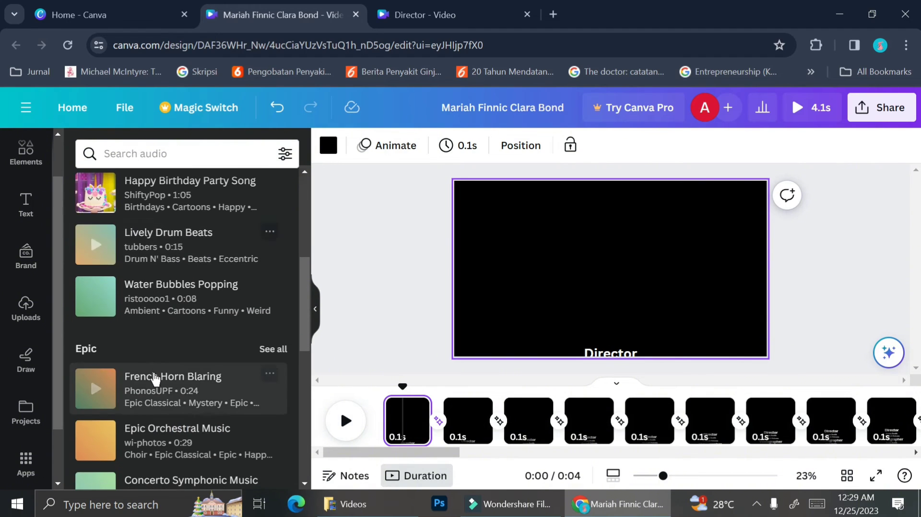
{"action": "scroll", "coordinate": [154, 379], "scroll_direction": "down", "scroll_amount": 2}
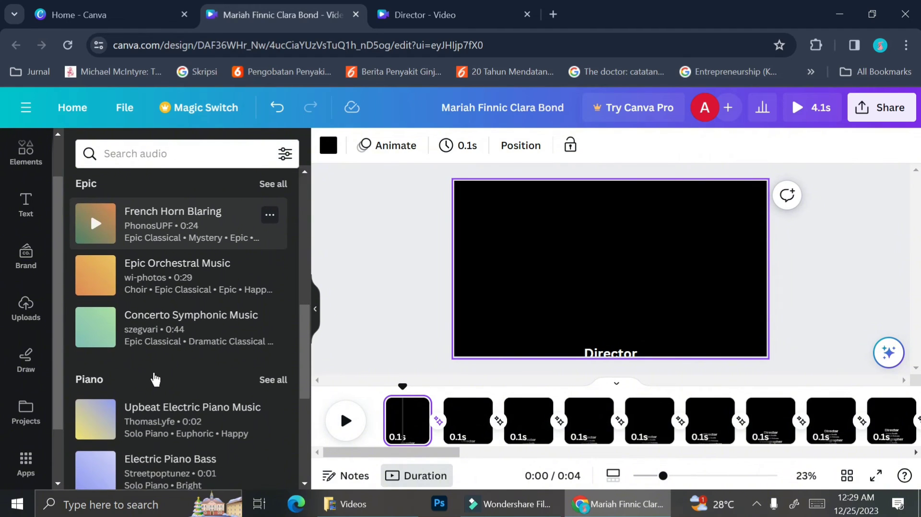
{"action": "scroll", "coordinate": [154, 379], "scroll_direction": "up", "scroll_amount": 5}
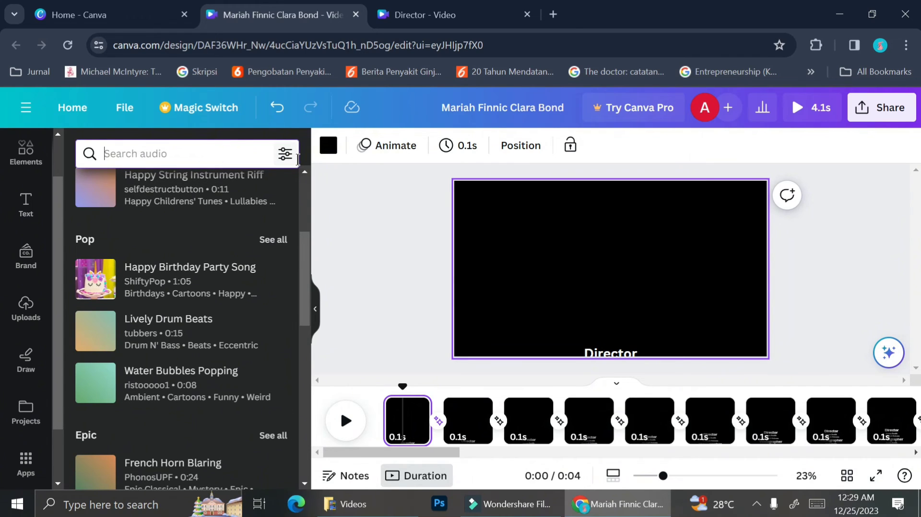
{"action": "left_click", "coordinate": [285, 154]}
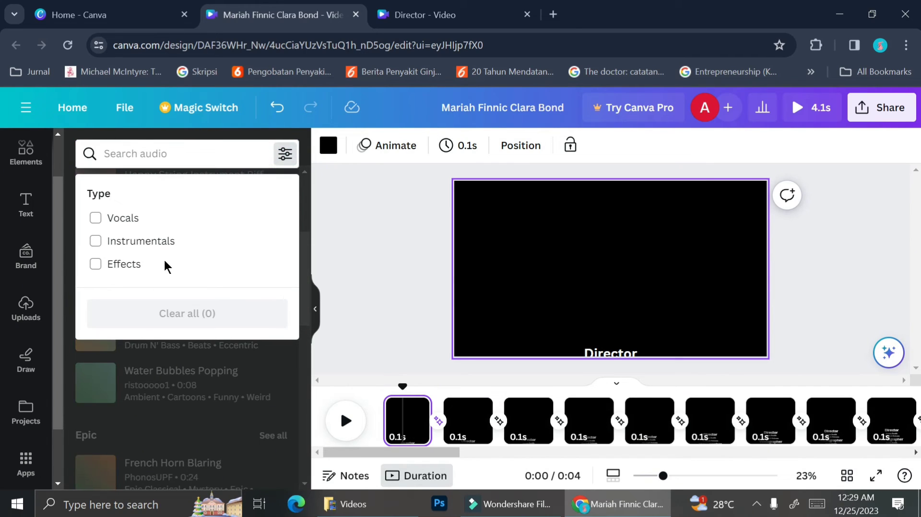
{"action": "left_click", "coordinate": [96, 241]}
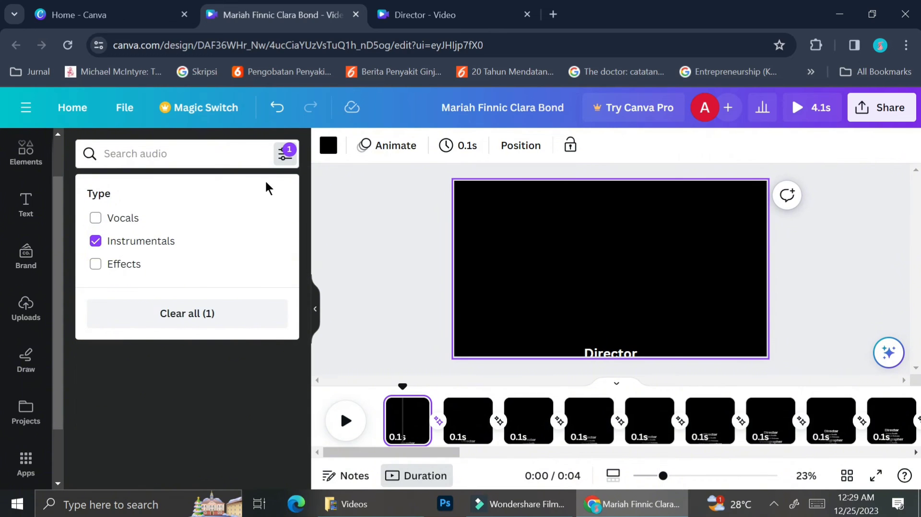
{"action": "left_click", "coordinate": [285, 168]}
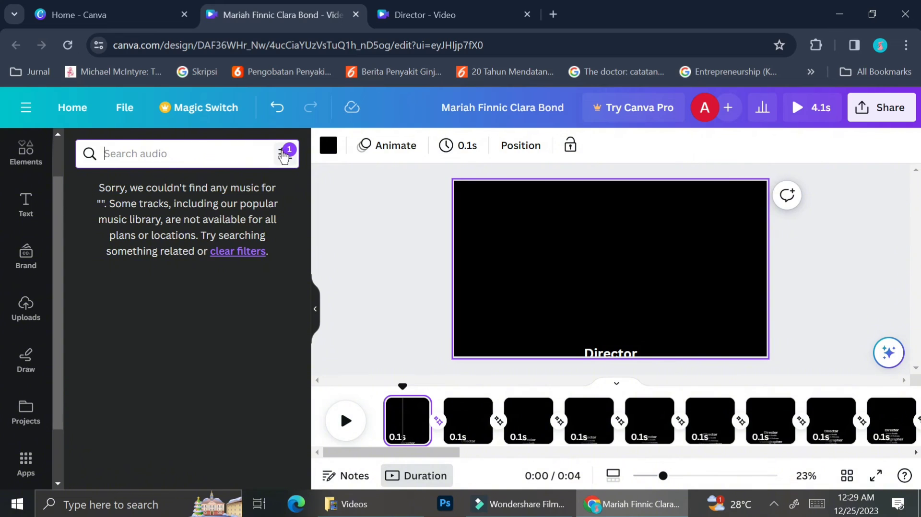
{"action": "left_click", "coordinate": [284, 153]}
{"action": "left_click", "coordinate": [149, 242]}
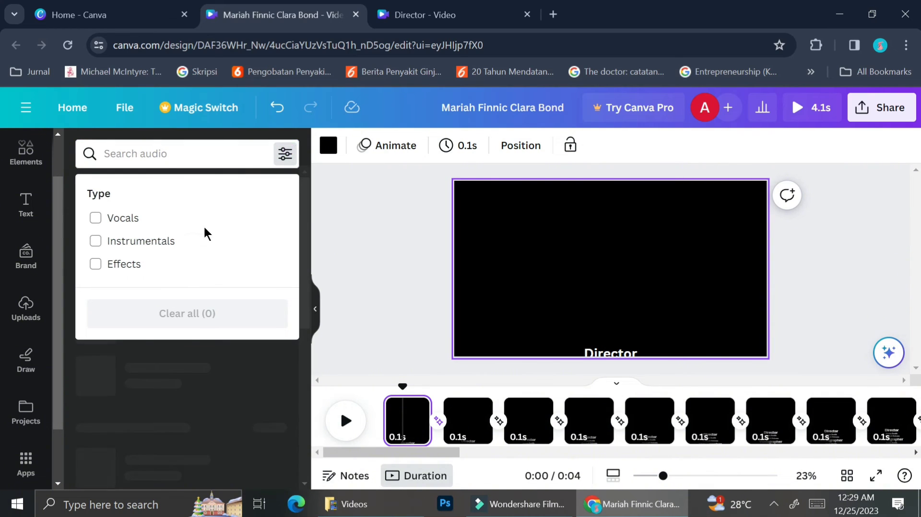
{"action": "left_click", "coordinate": [314, 220]}
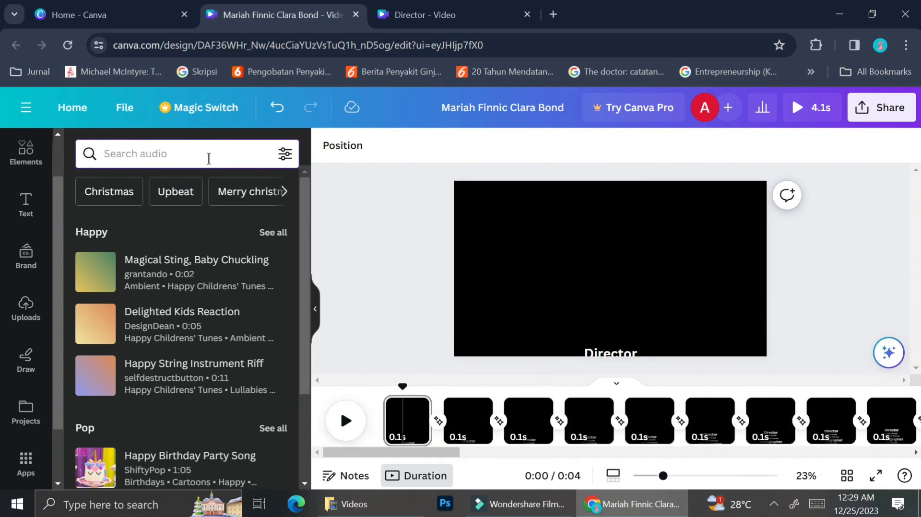
Replace the previous audio search term with 'cinema' to search for cinematic sound.
{"action": "type", "text": "ins"}
{"action": "key", "text": "BackSpace"}
{"action": "key", "text": "BackSpace"}
{"action": "key", "text": "BackSpace"}
{"action": "type", "text": "ci"}
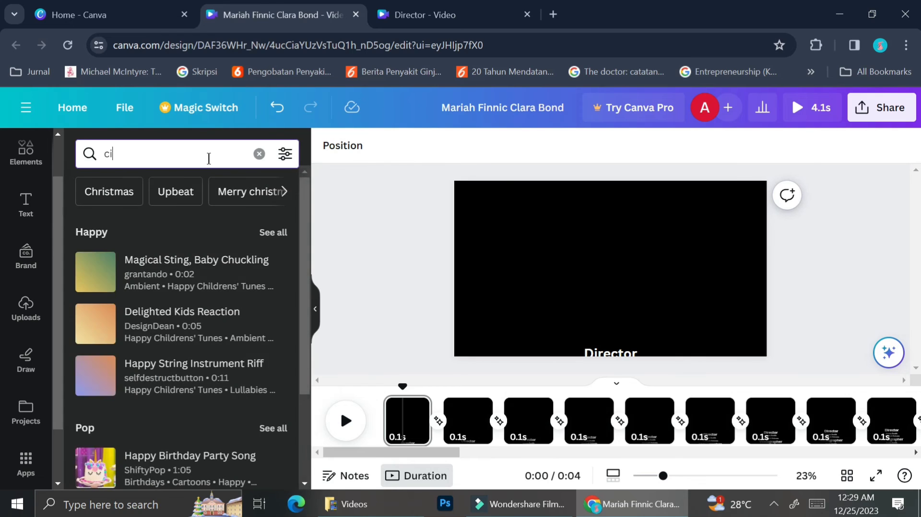
{"action": "type", "text": "nema"}
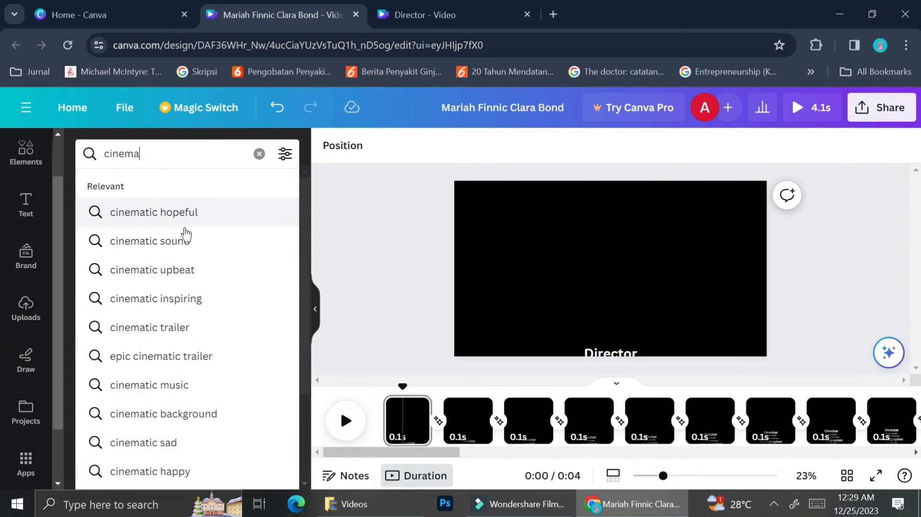
{"action": "left_click", "coordinate": [181, 239]}
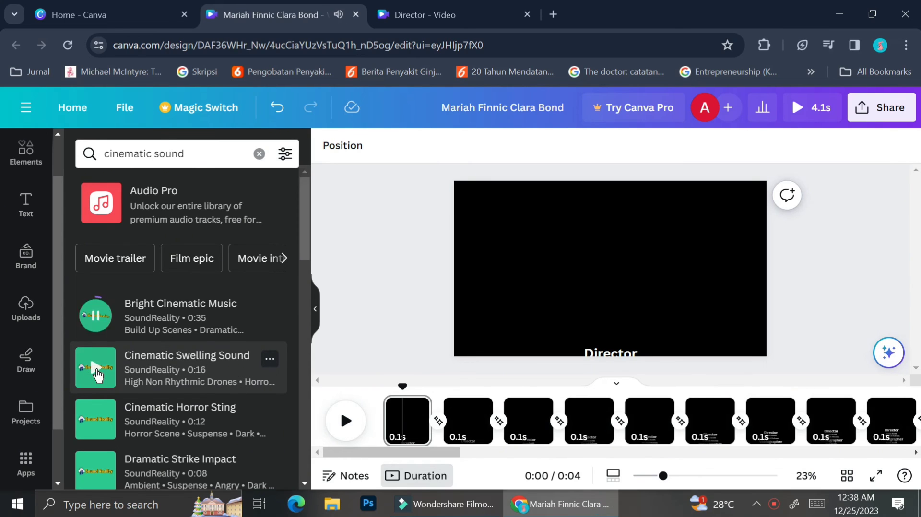
Preview cinematic tracks, from Cinematic Swelling Sound through Dark Suspenseful to Soft Dramatic Music.
{"action": "left_click", "coordinate": [96, 367]}
{"action": "scroll", "coordinate": [94, 401], "scroll_direction": "down", "scroll_amount": 3}
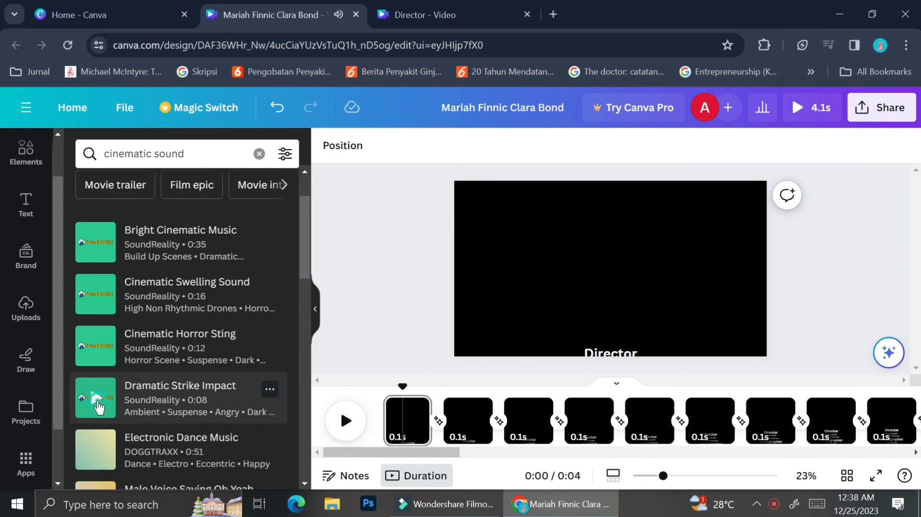
{"action": "left_click", "coordinate": [101, 342]}
{"action": "scroll", "coordinate": [98, 317], "scroll_direction": "down", "scroll_amount": 5}
{"action": "left_click", "coordinate": [95, 379]}
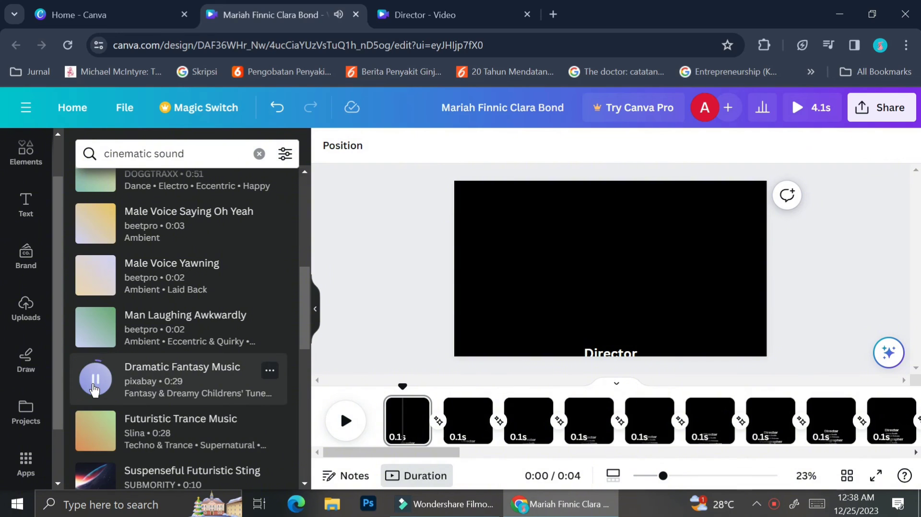
{"action": "left_click", "coordinate": [95, 429]}
{"action": "scroll", "coordinate": [95, 422], "scroll_direction": "down", "scroll_amount": 2}
{"action": "scroll", "coordinate": [95, 418], "scroll_direction": "down", "scroll_amount": 8}
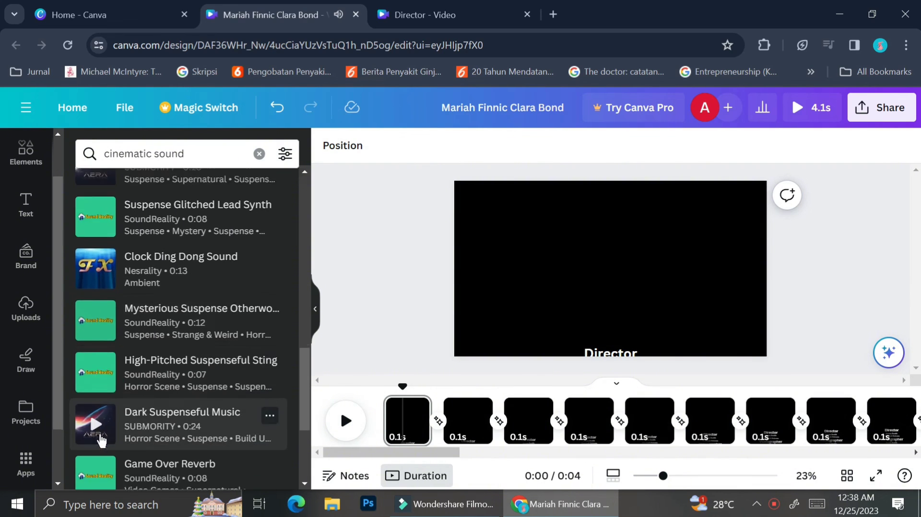
{"action": "left_click", "coordinate": [94, 426]}
{"action": "scroll", "coordinate": [101, 441], "scroll_direction": "down", "scroll_amount": 2}
{"action": "scroll", "coordinate": [110, 458], "scroll_direction": "down", "scroll_amount": 2}
{"action": "left_click", "coordinate": [99, 415]}
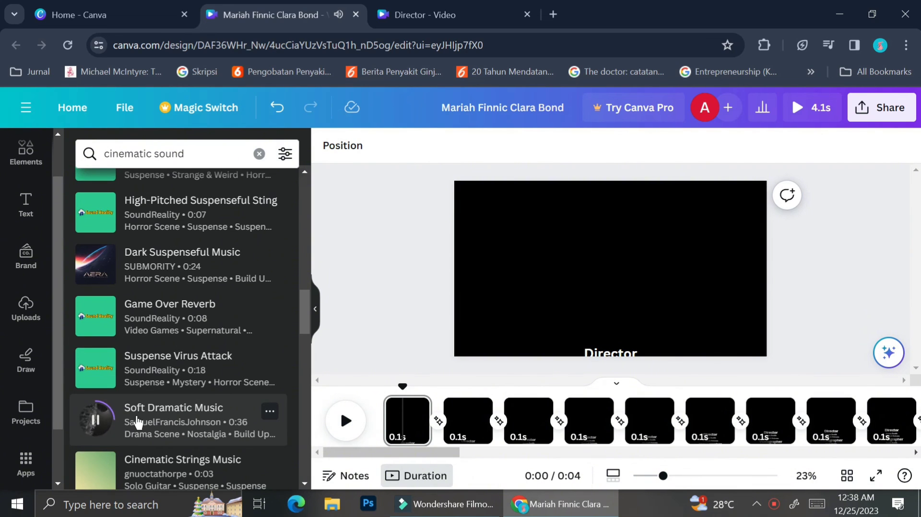
Add Soft Dramatic Music, delete misplaced copies, and place it starting at the first page.
{"action": "left_click", "coordinate": [138, 422]}
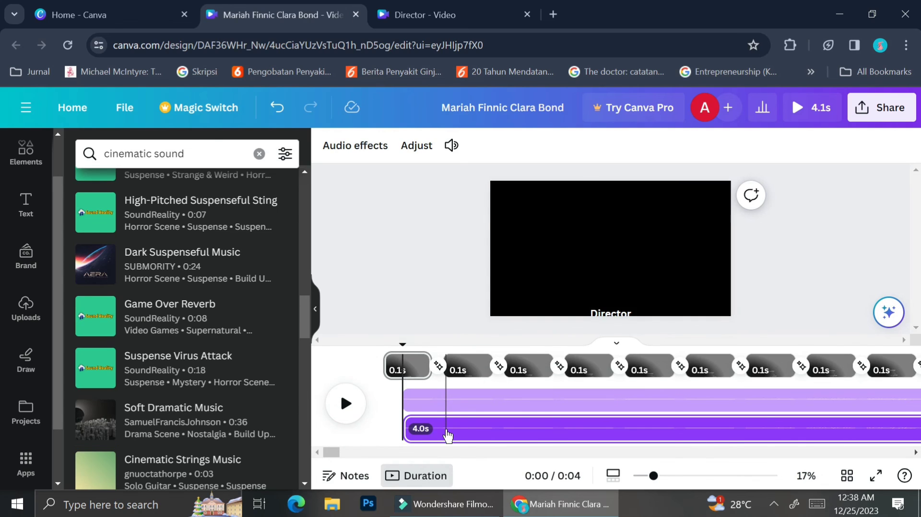
{"action": "right_click", "coordinate": [448, 437]}
{"action": "left_click", "coordinate": [493, 282]}
{"action": "right_click", "coordinate": [432, 434]}
{"action": "left_click", "coordinate": [493, 273]}
{"action": "left_click", "coordinate": [217, 424]}
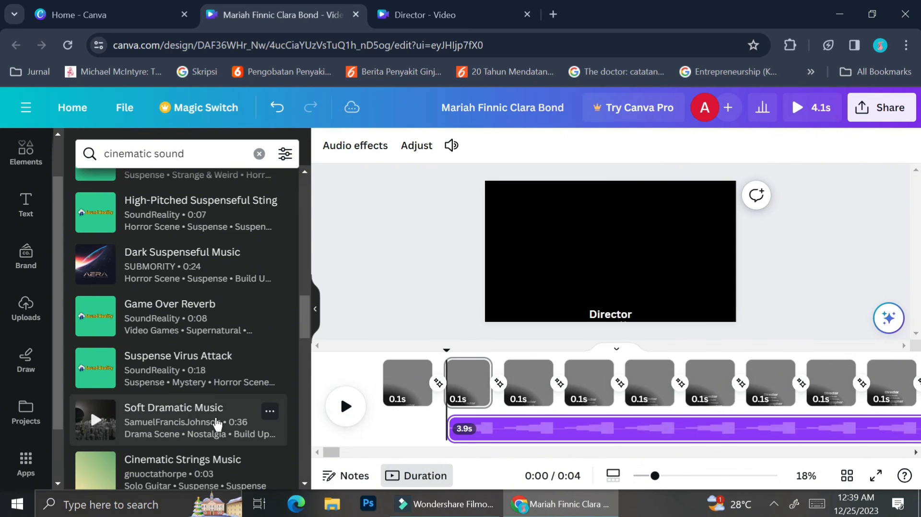
{"action": "right_click", "coordinate": [480, 429]}
{"action": "left_click", "coordinate": [528, 277]}
{"action": "left_click_drag", "start_coordinate": [226, 422], "coordinate": [389, 431]}
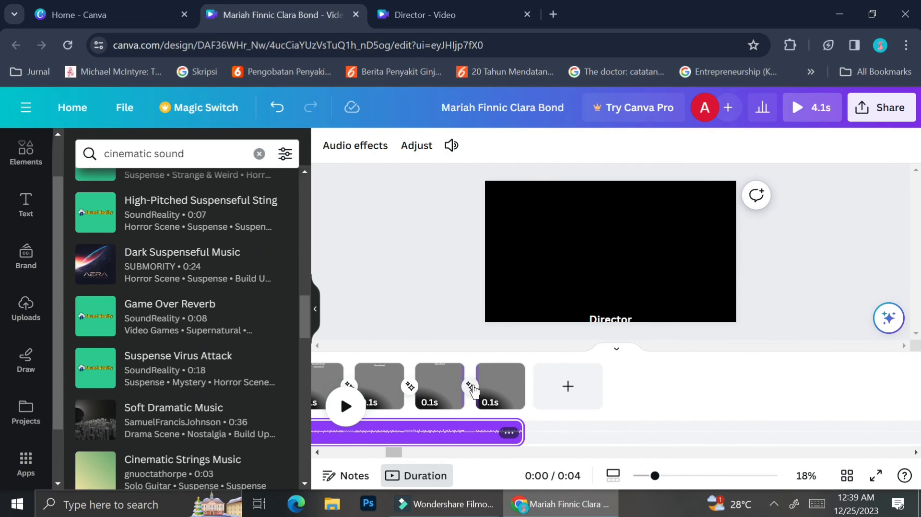
{"action": "scroll", "coordinate": [496, 442], "scroll_direction": "left", "scroll_amount": 3}
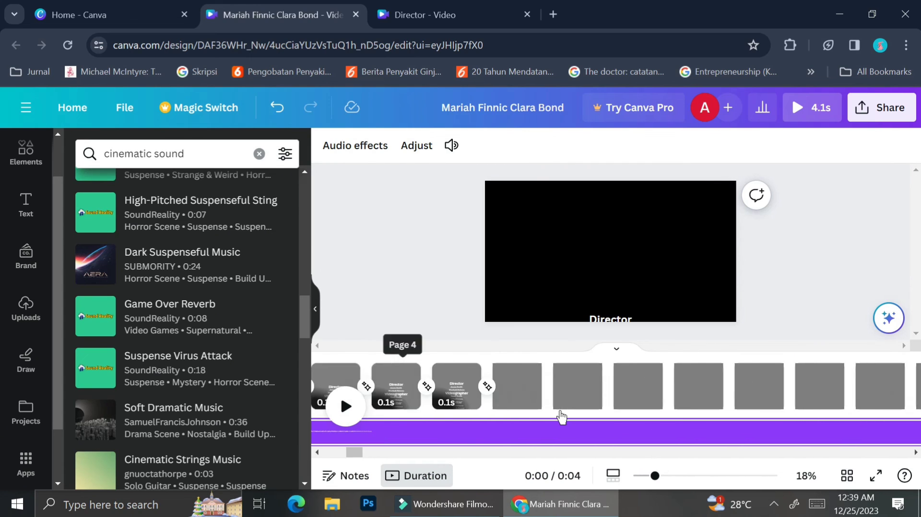
Download all 41 credit pages as a 1080p MP4 Video.
{"action": "left_click", "coordinate": [880, 108]}
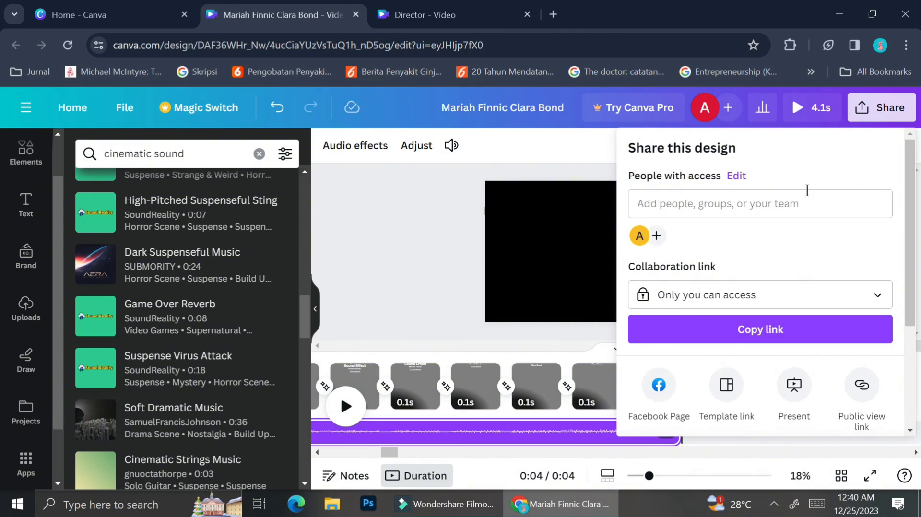
{"action": "scroll", "coordinate": [753, 267], "scroll_direction": "down", "scroll_amount": 3}
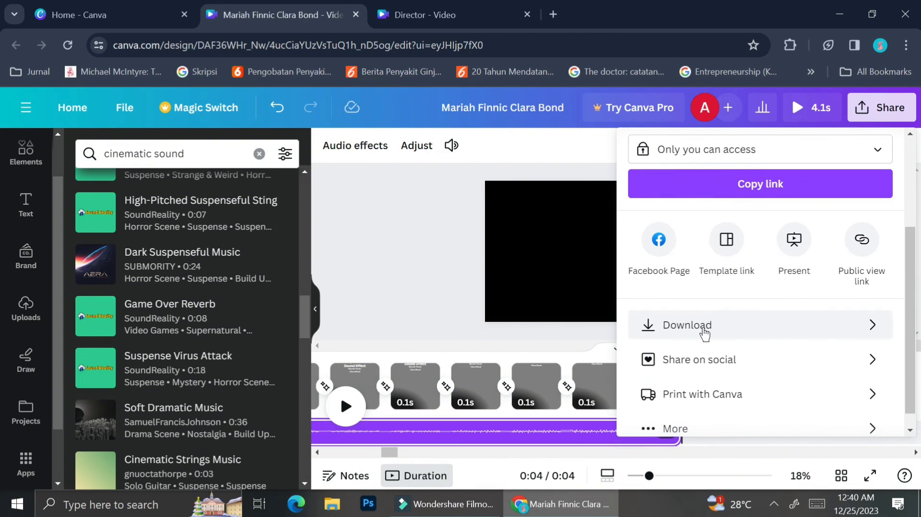
{"action": "left_click", "coordinate": [702, 336]}
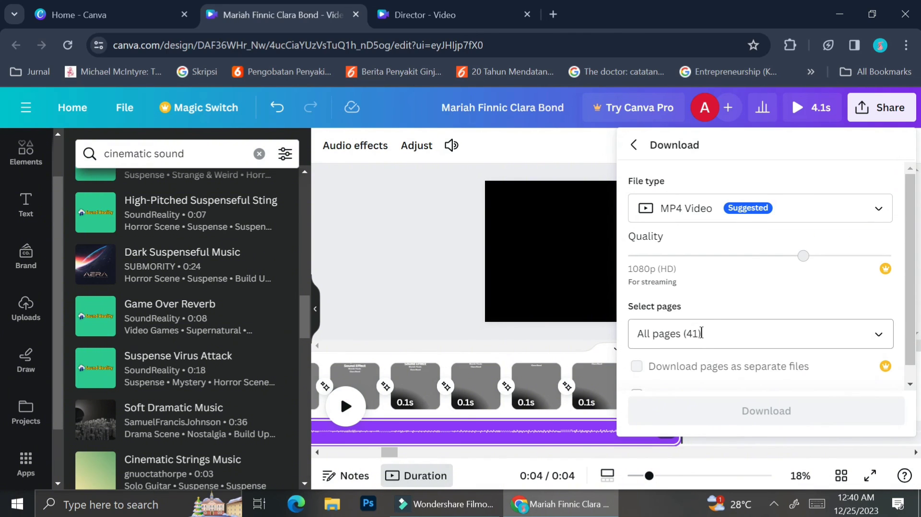
{"action": "left_click", "coordinate": [769, 219]}
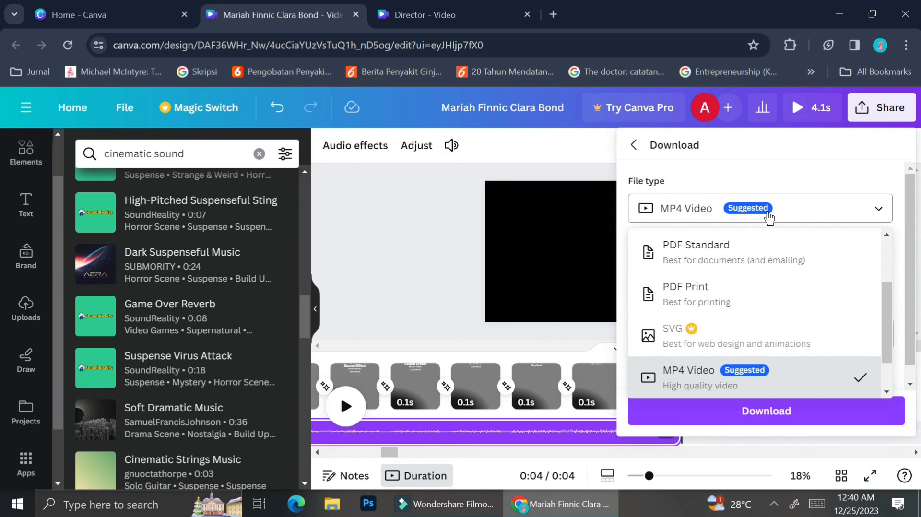
{"action": "left_click", "coordinate": [768, 218]}
{"action": "scroll", "coordinate": [751, 286], "scroll_direction": "down", "scroll_amount": 1}
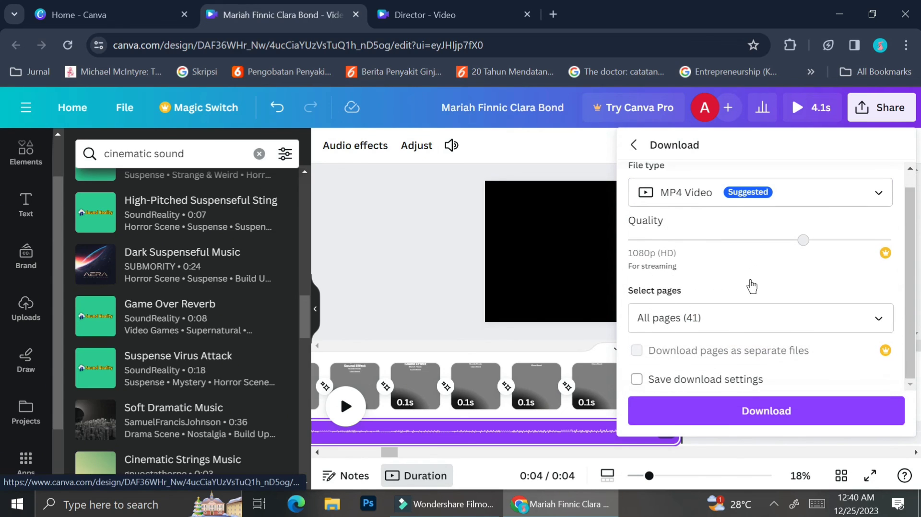
{"action": "left_click", "coordinate": [713, 407]}
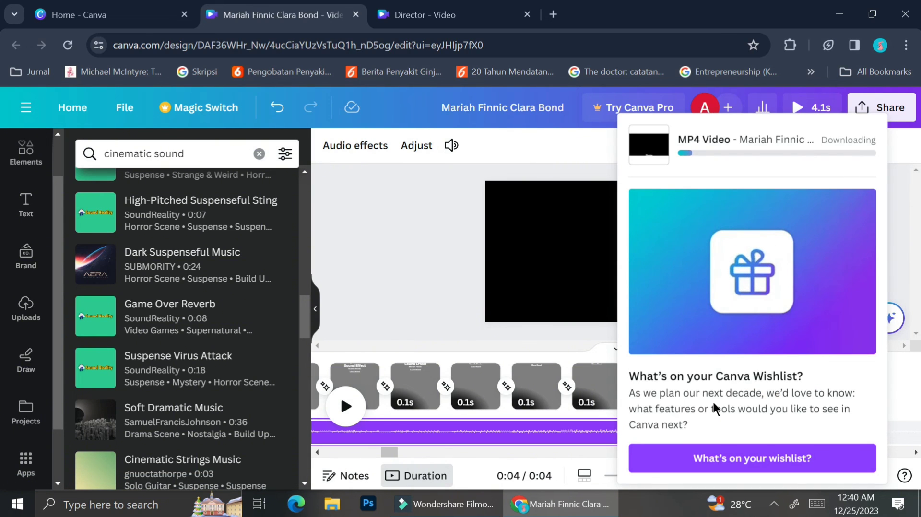